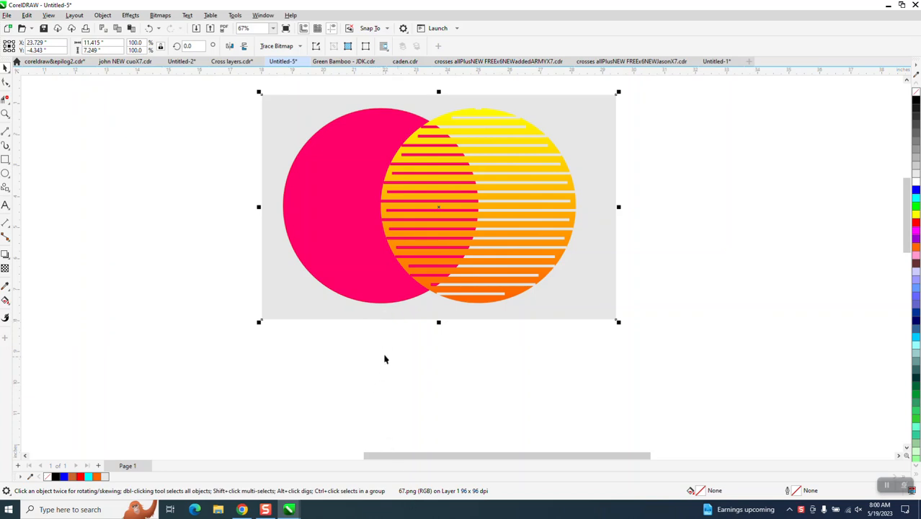
Step: Draw a circle about 8.1 inches in diameter below the reference image, centred on the page
left_click(5, 113)
left_click_drag(391, 130, 734, 324)
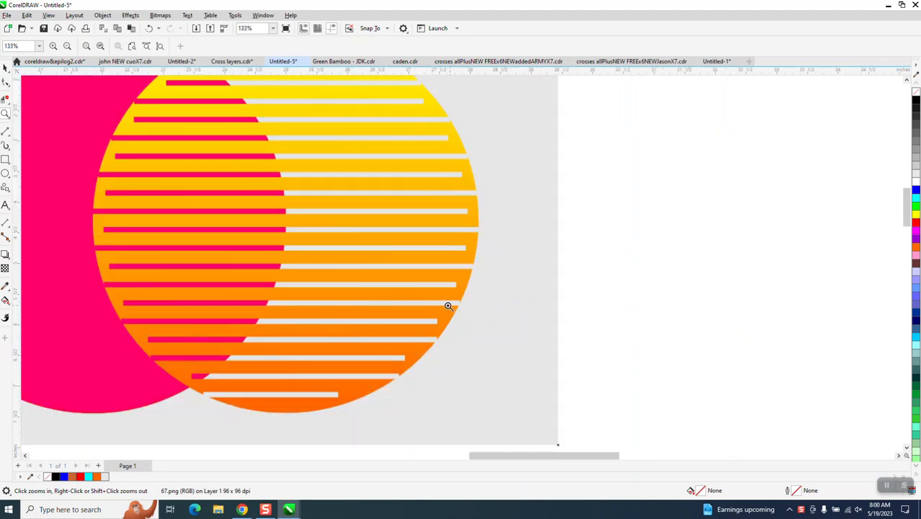
scroll(402, 268, "down", 5)
scroll(402, 267, "down", 1)
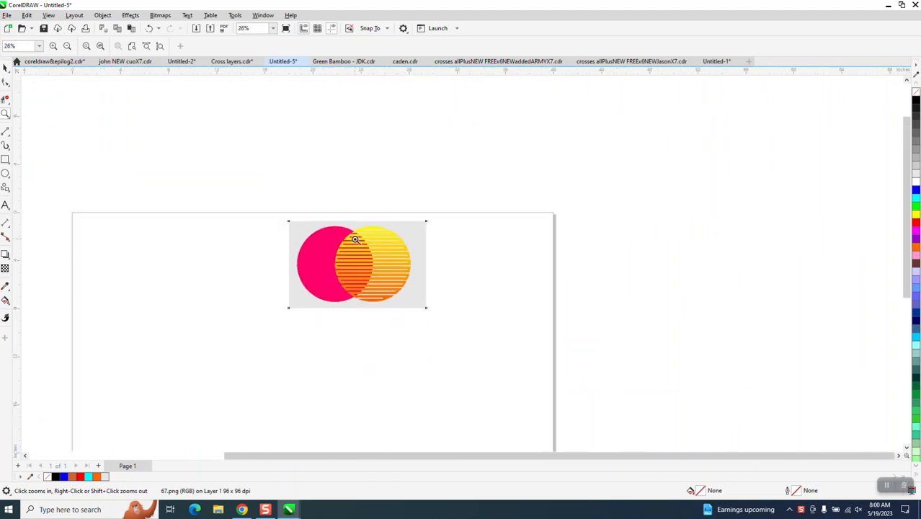
scroll(356, 239, "down", 1)
left_click(5, 174)
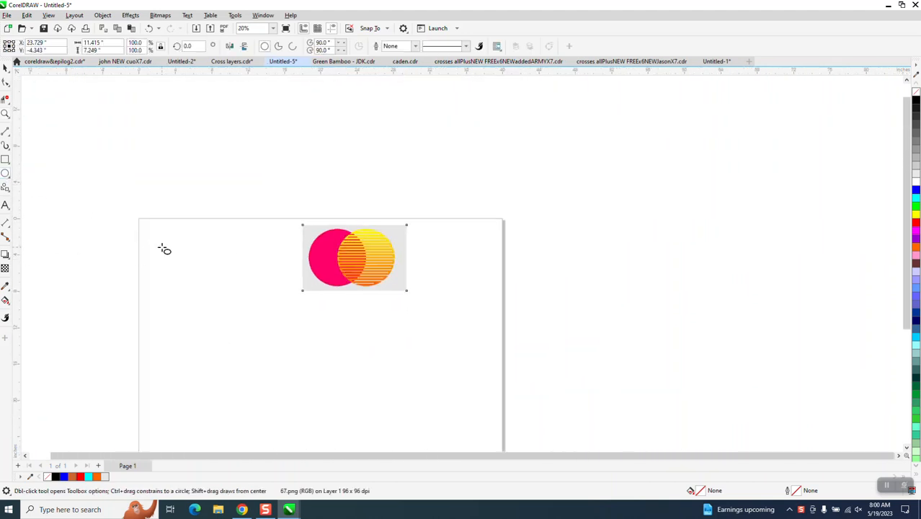
left_click_drag(364, 313, 289, 384)
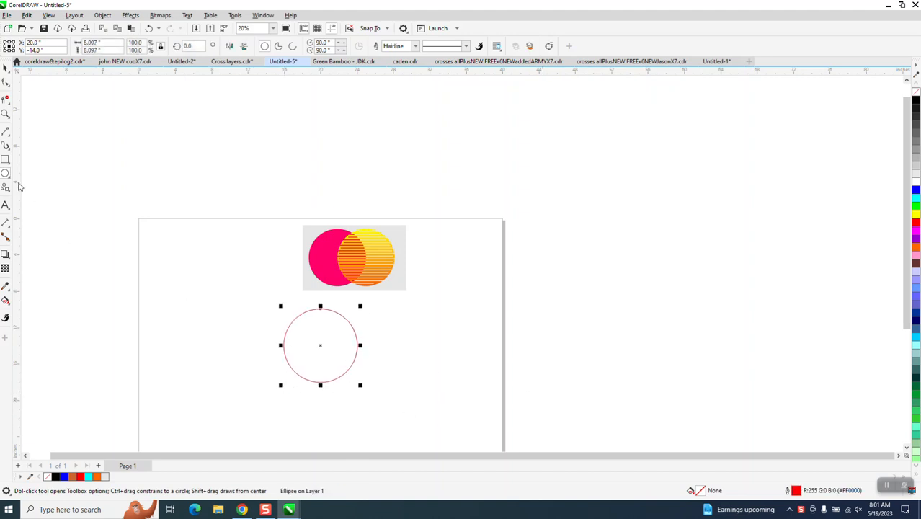
Step: Draw a horizontal line about 8.2 inches long and centre it on the page across the circle
left_click(5, 113)
left_click_drag(247, 217, 526, 446)
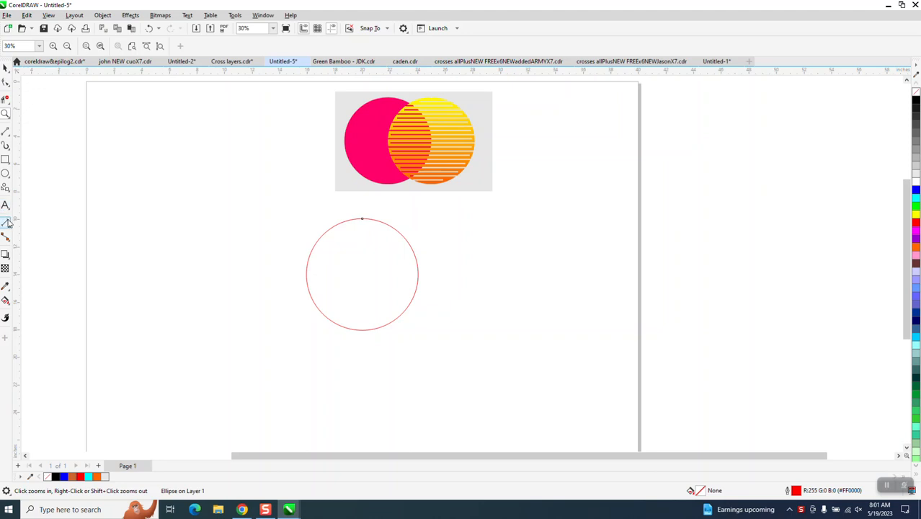
left_click(5, 133)
left_click_drag(128, 186, 242, 186)
left_click(5, 67)
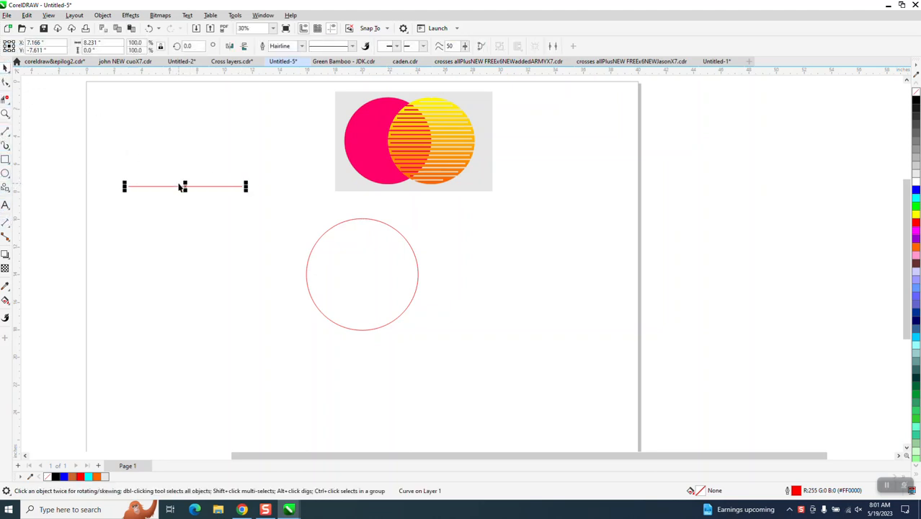
key("p")
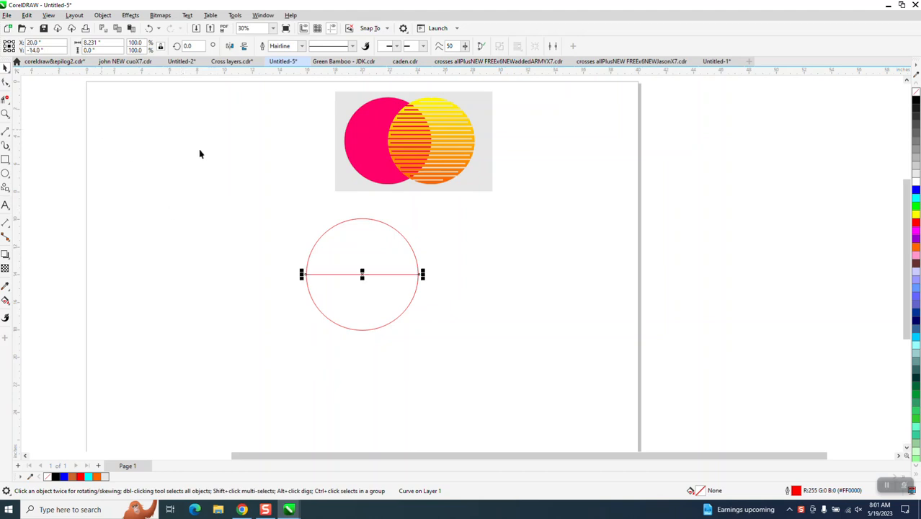
Step: Align the line with the circle's top edge and place a copy of it along the circle's bottom edge
left_click_drag(290, 190, 483, 386)
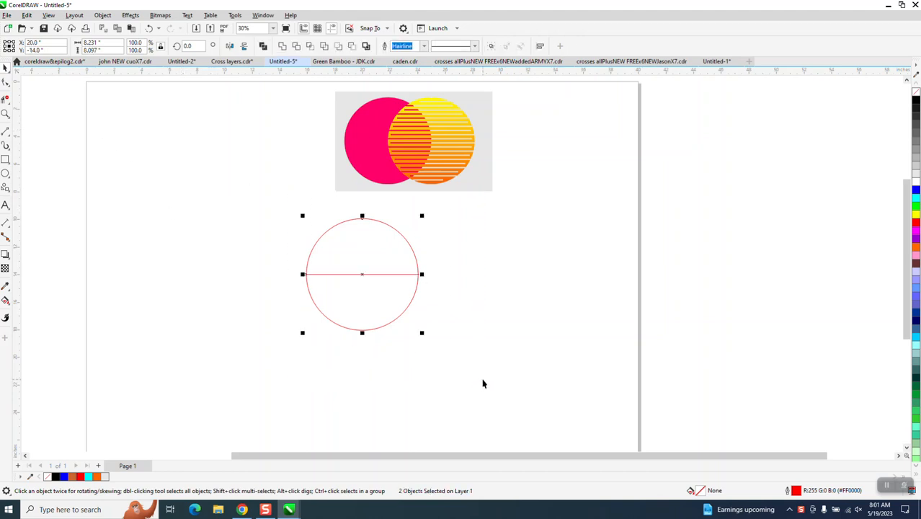
key("t")
left_click(479, 375)
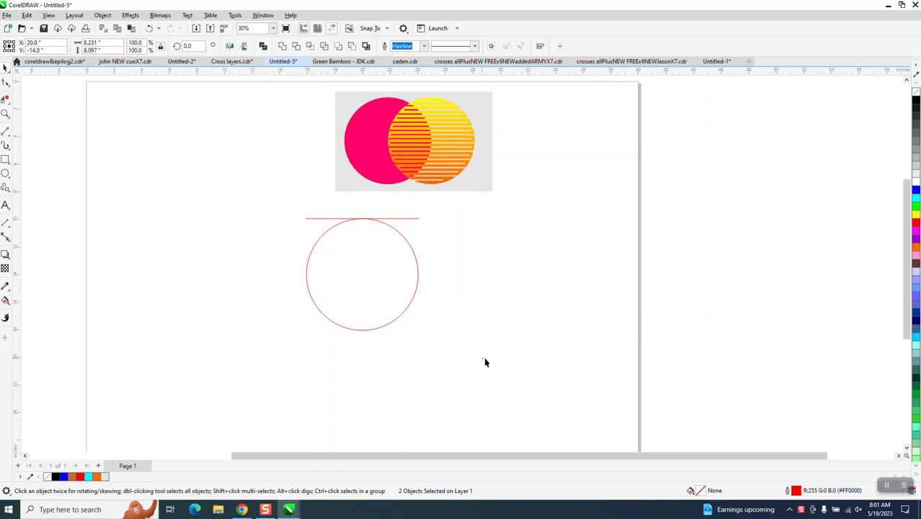
left_click(414, 219)
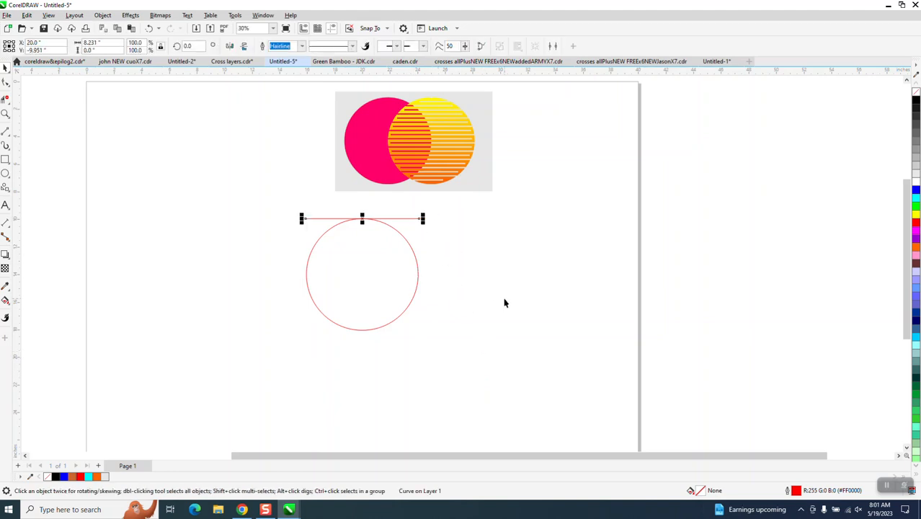
left_click(417, 291, "shift")
key("b")
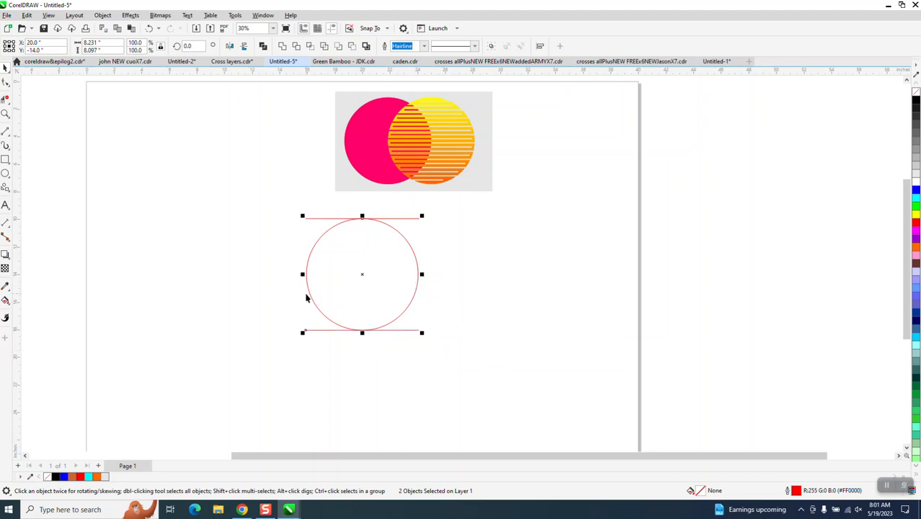
left_click(260, 299)
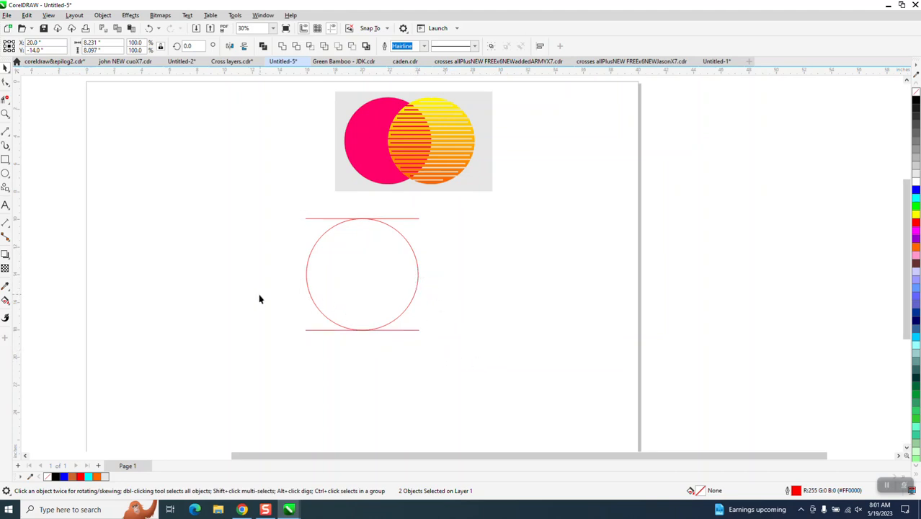
Step: Blend the top and bottom lines with 20 steps
left_click(308, 219)
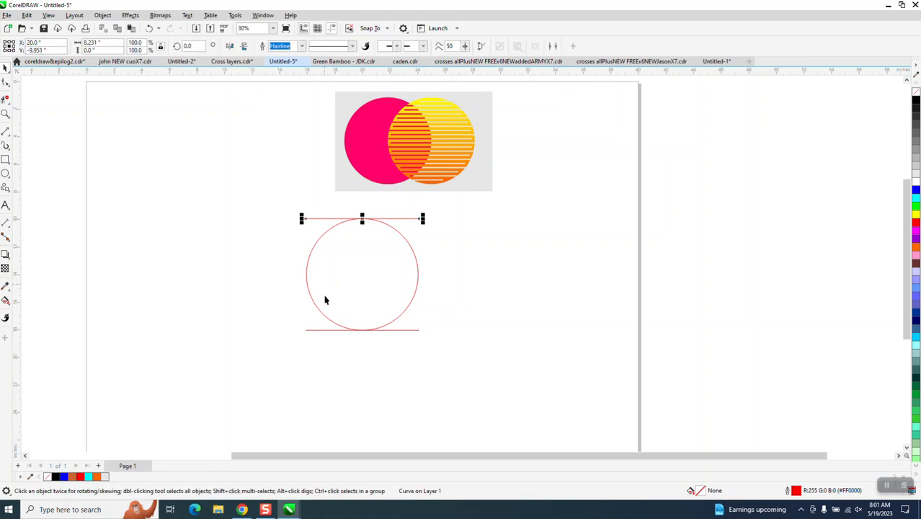
left_click(317, 333, "shift")
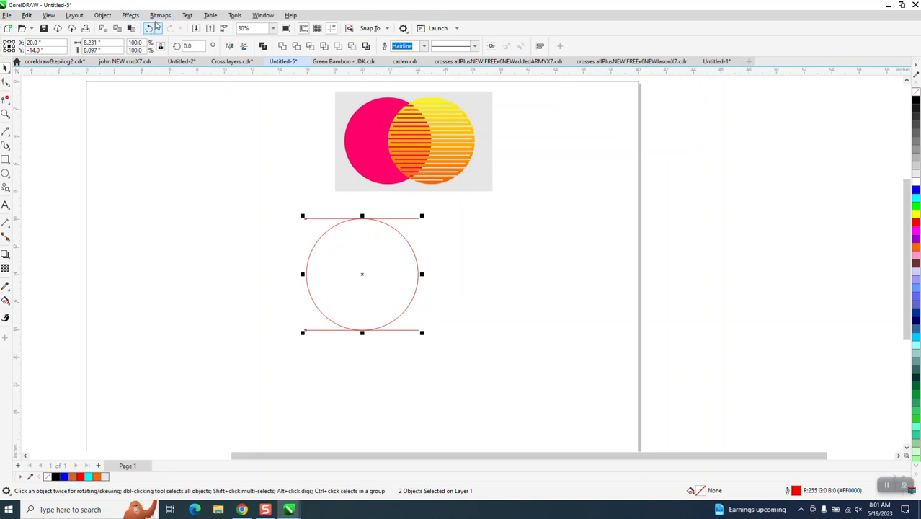
left_click(131, 17)
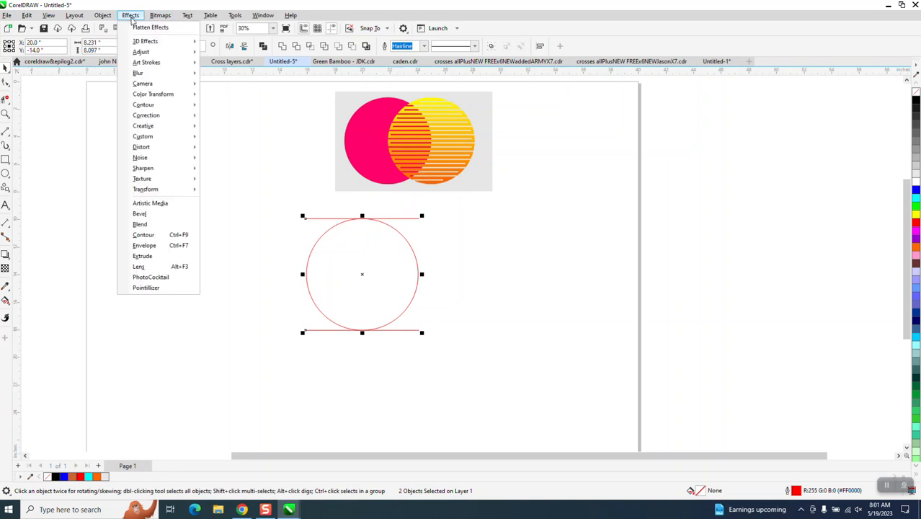
left_click(146, 228)
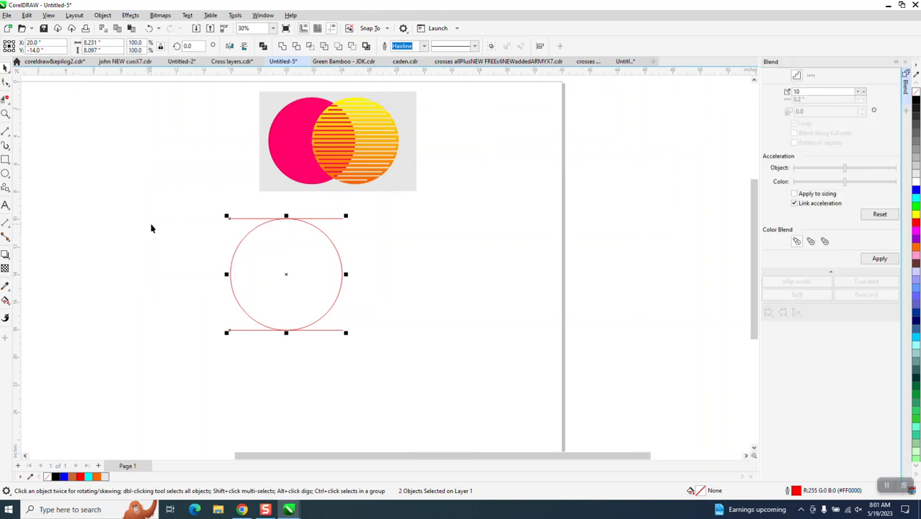
left_click_drag(811, 92, 775, 95)
type("20")
left_click(879, 258)
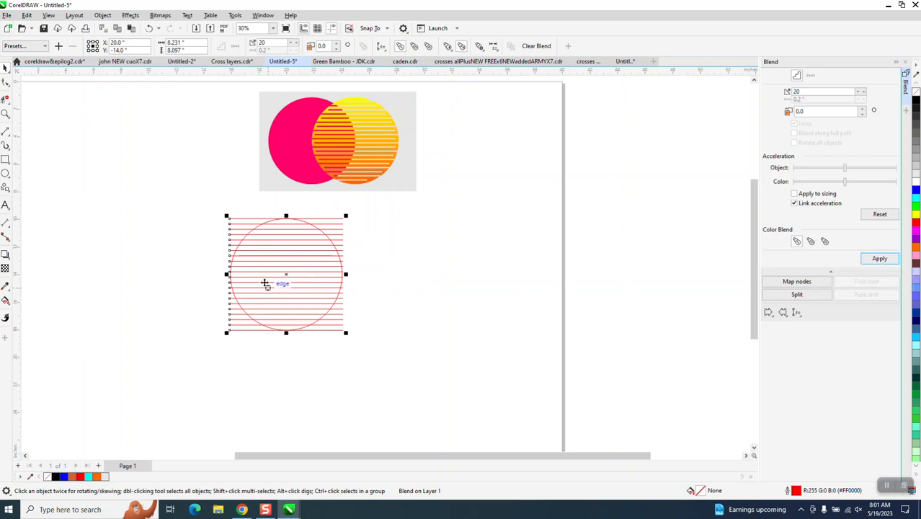
Step: Break the blend apart and ungroup the 20 intermediate lines
left_click(103, 16)
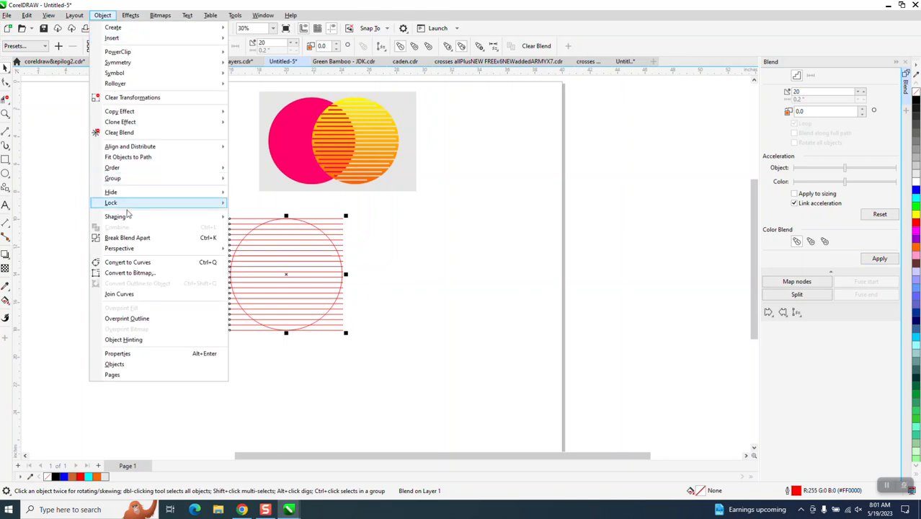
left_click(133, 237)
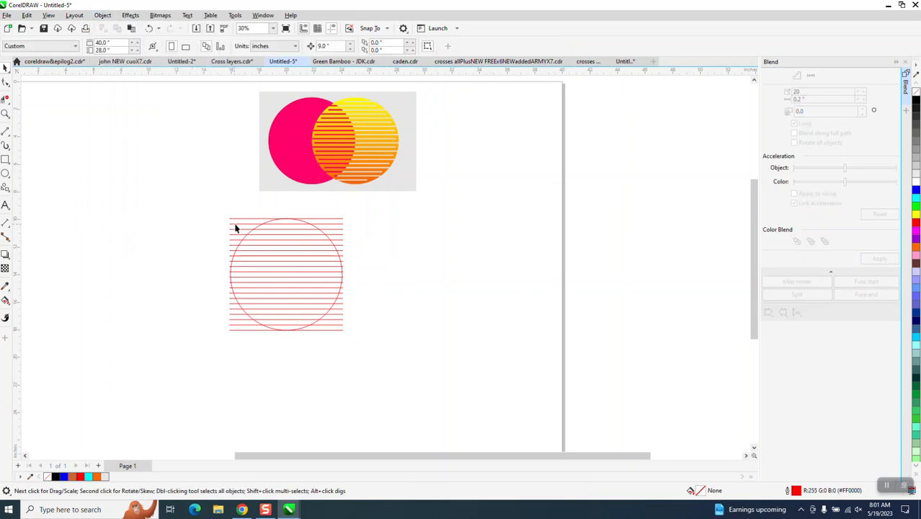
left_click(235, 228)
left_click(103, 16)
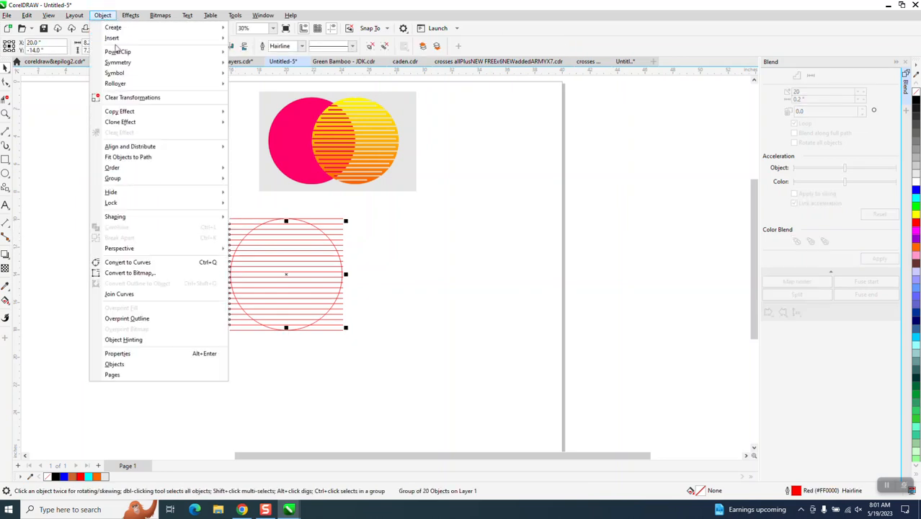
mouse_move(180, 178)
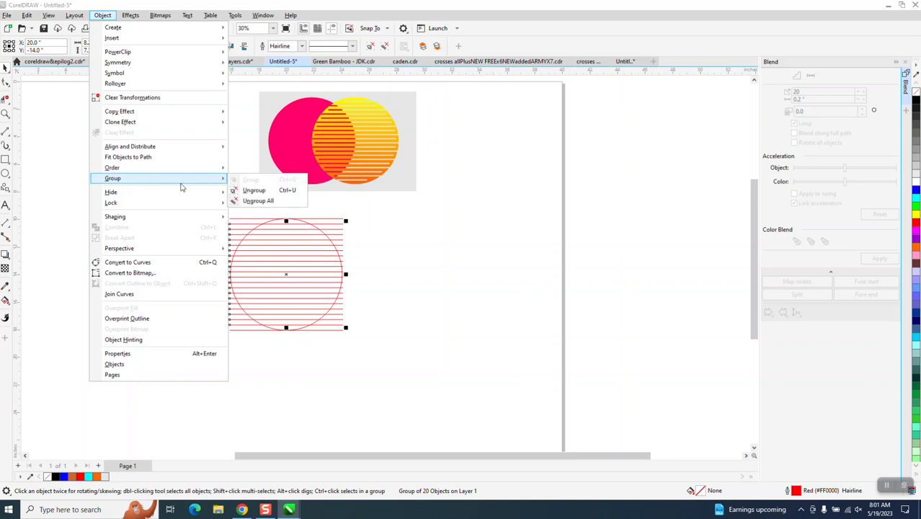
left_click(253, 190)
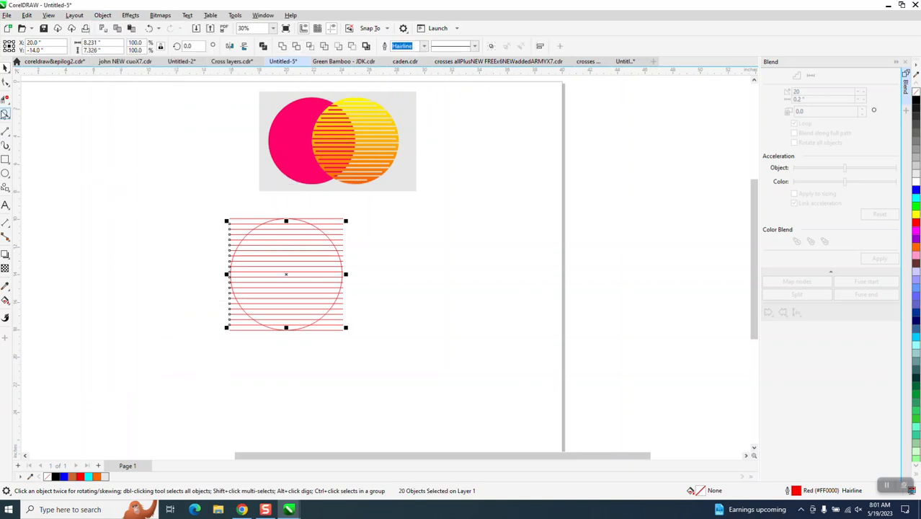
Step: Move the 20 intermediate lines 9 inches to the right, clear of the circle
left_click(5, 114)
left_click_drag(216, 208, 432, 365)
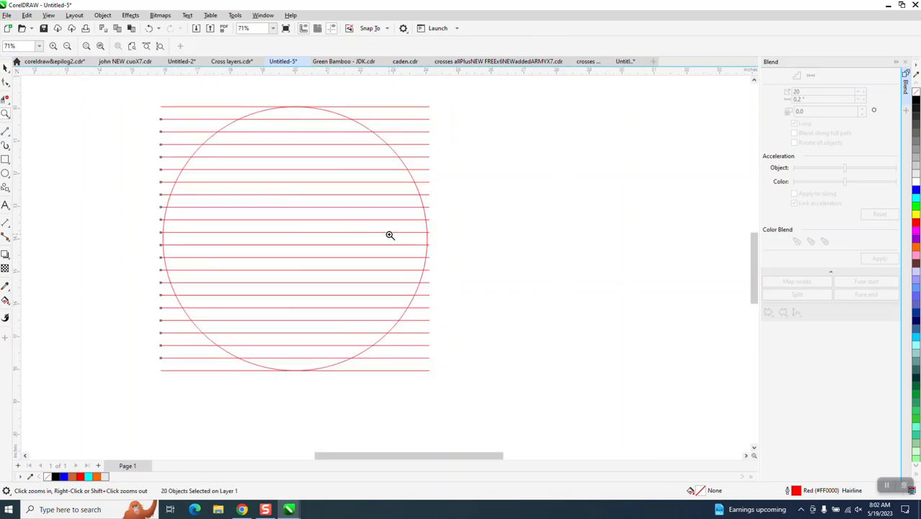
left_click(5, 67)
scroll(397, 154, "down", 4)
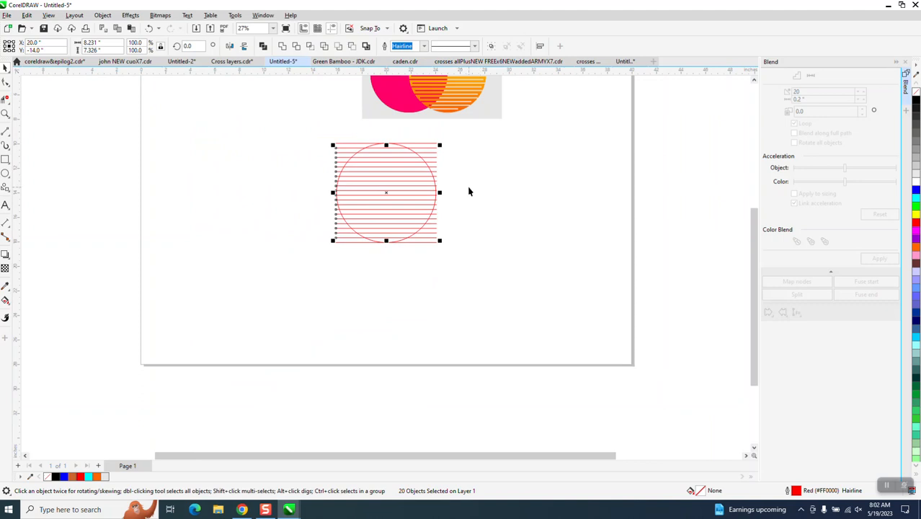
key("Right")
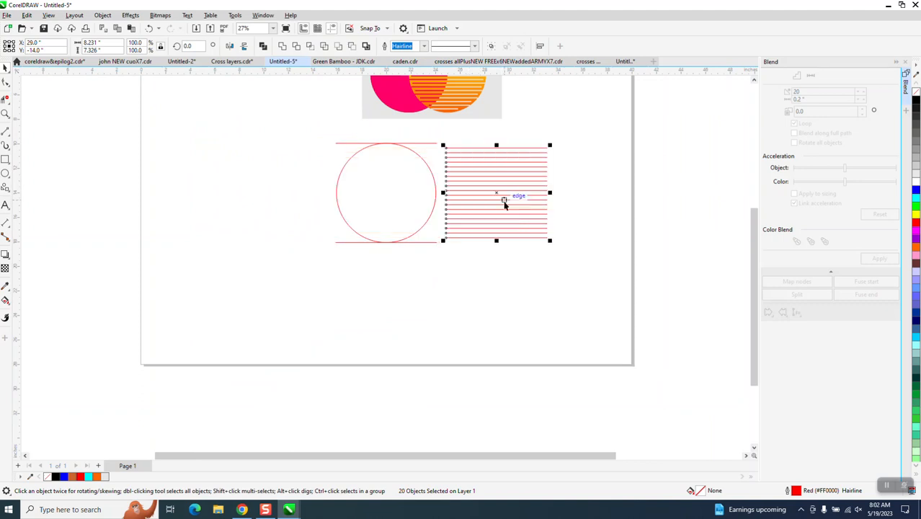
Step: Delete the two original lines touching the top and bottom of the circle
left_click(440, 139)
left_click(432, 143)
key("Delete")
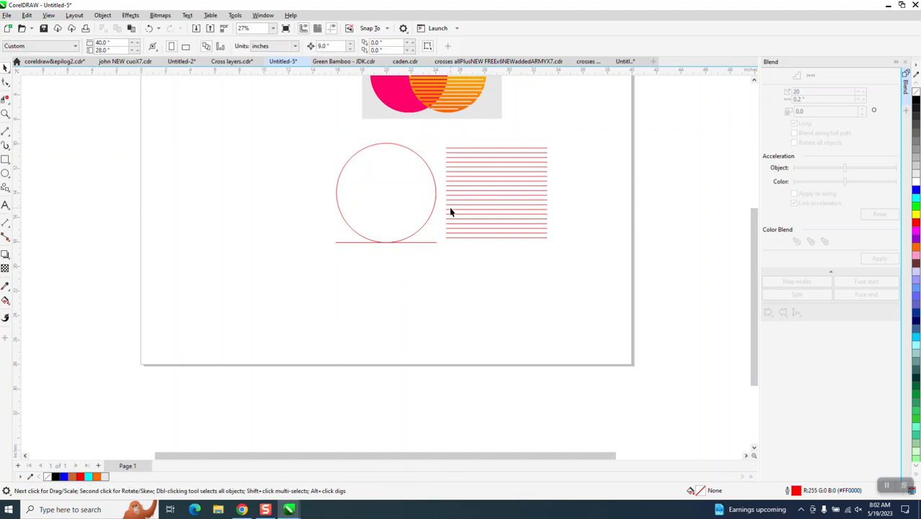
left_click(435, 242)
key("Delete")
Step: Group the 20 lines and centre the group on the page over the circle
left_click_drag(442, 137, 583, 276)
key("ctrl+g")
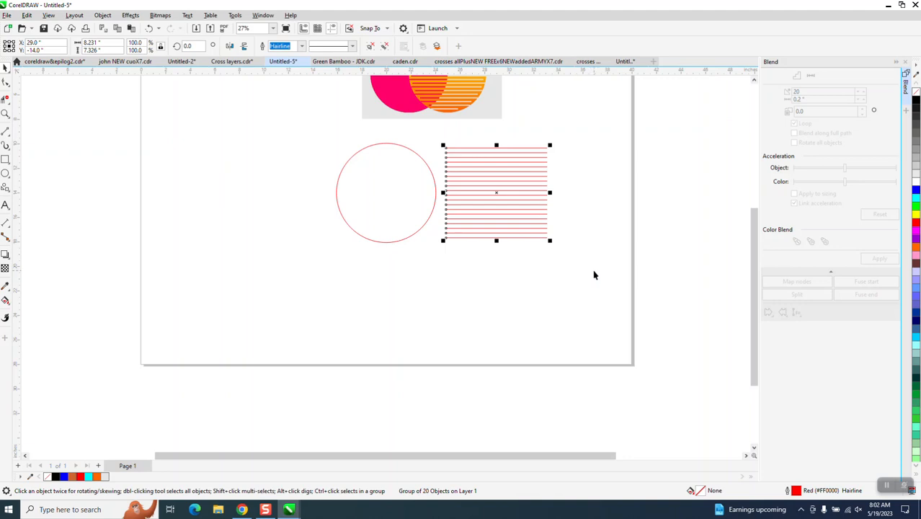
key("c")
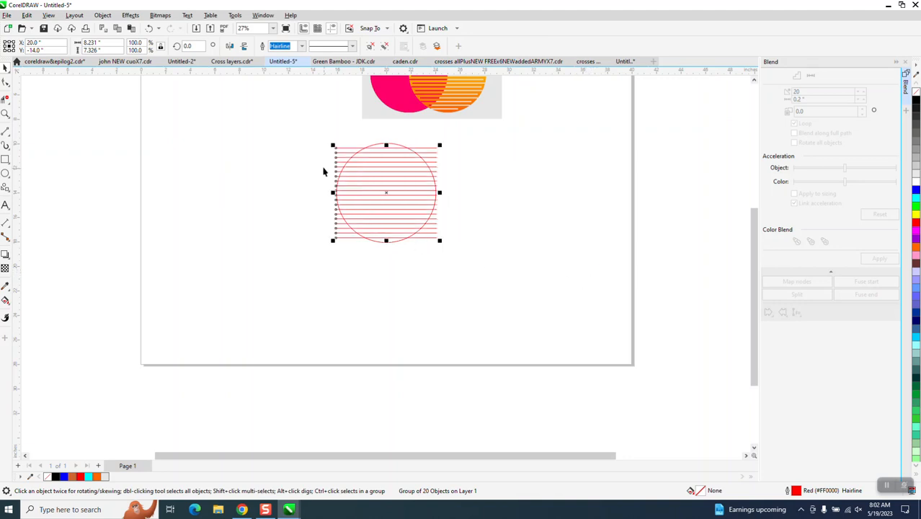
Step: Intersect the line group with the circle to create lines cut to the circle's outline
left_click_drag(320, 129, 331, 165)
left_click_drag(502, 288, 502, 287)
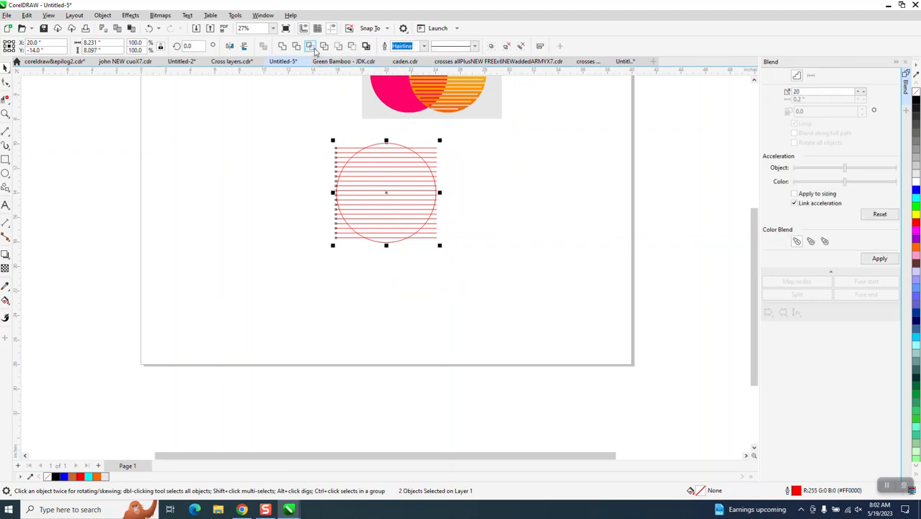
left_click(311, 47)
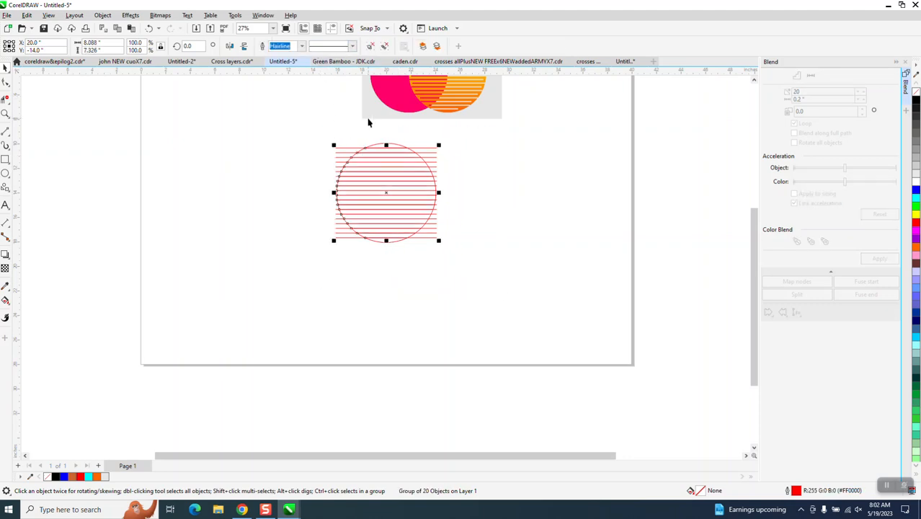
Step: Move the intersected lines and the circle 9 inches to the right, away from the full-length lines
key("shift+Right")
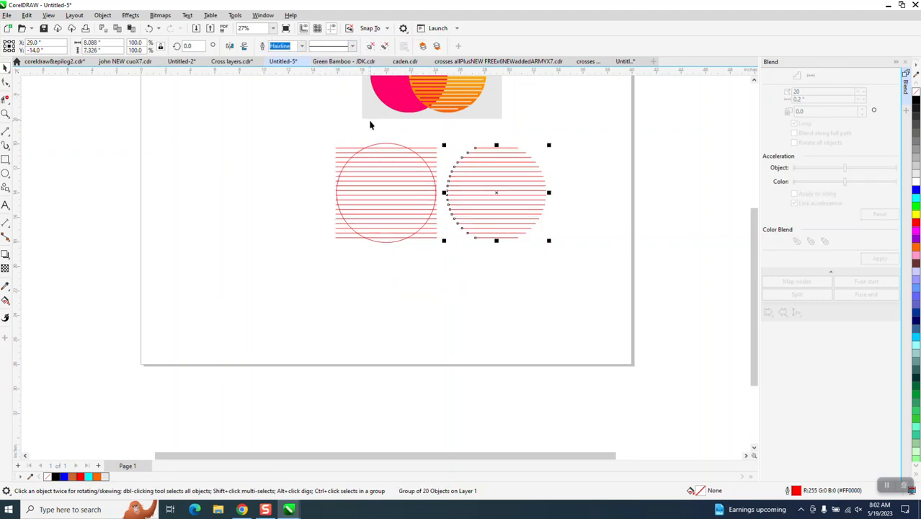
left_click(402, 145)
key("shift+Right")
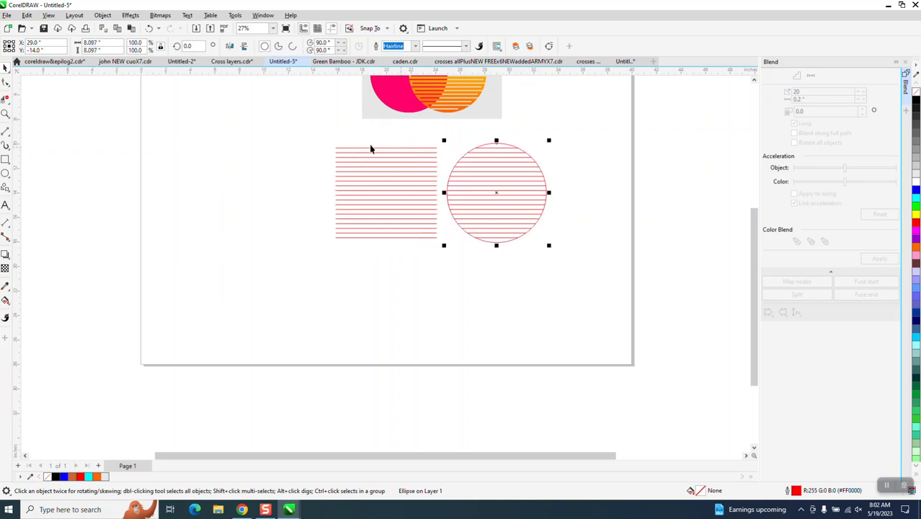
Step: Delete the leftover full-length lines and move the circle with its intersected lines 9 inches back to the left
left_click_drag(330, 136, 456, 263)
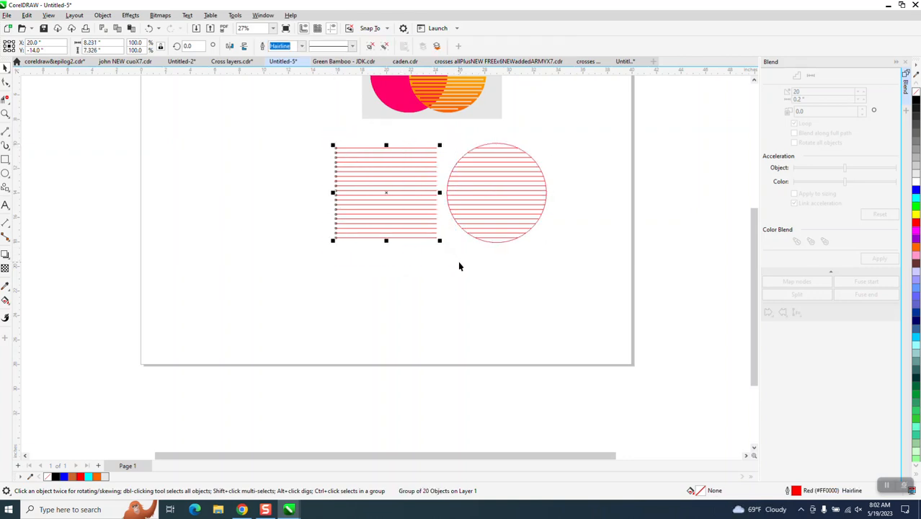
key("Delete")
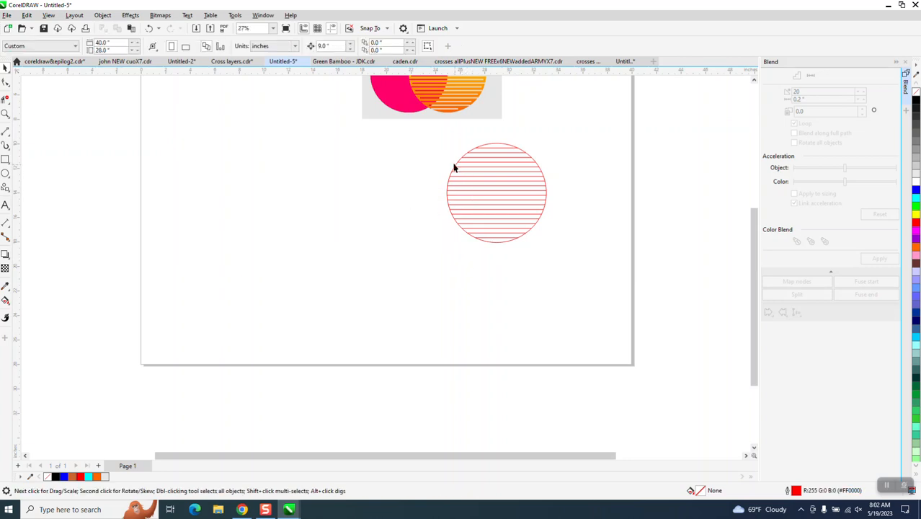
left_click_drag(508, 227, 594, 273)
key("shift+Left")
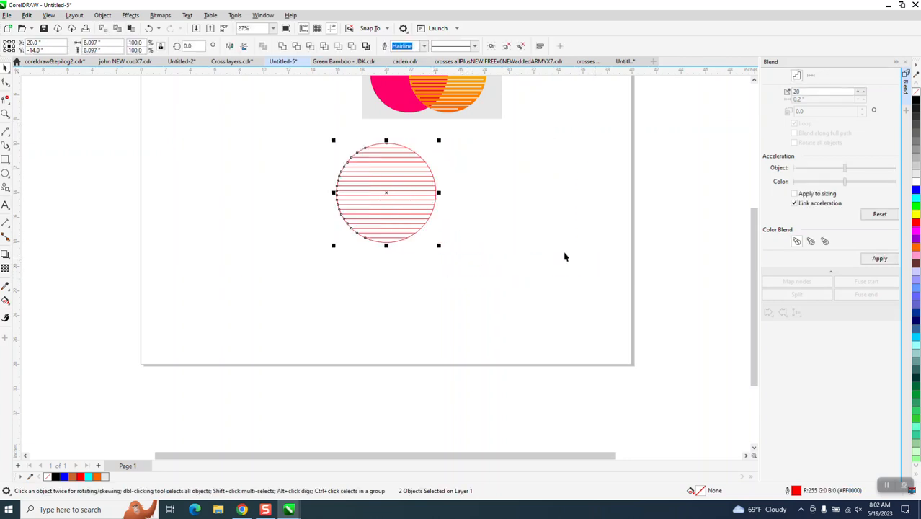
Step: Select the circle with its intersected lines and ungroup the lines into separate objects
left_click(5, 99)
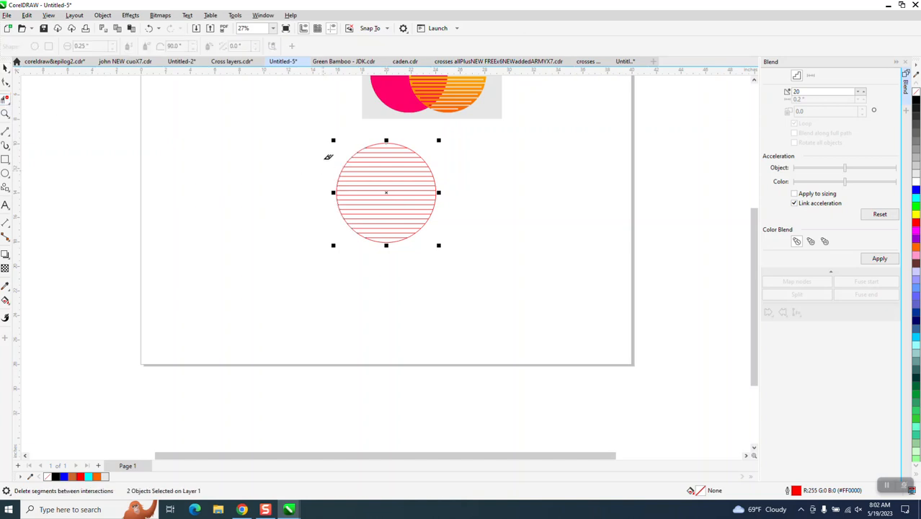
left_click(5, 114)
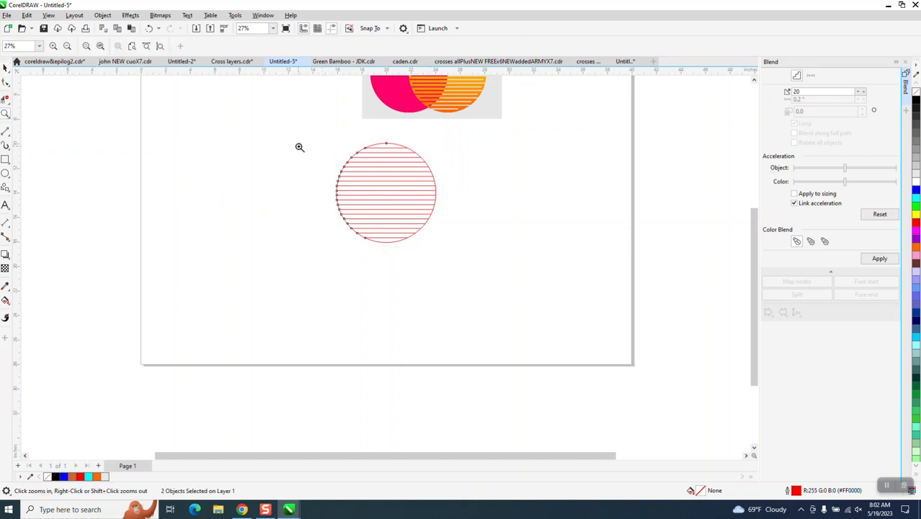
left_click_drag(307, 132, 499, 278)
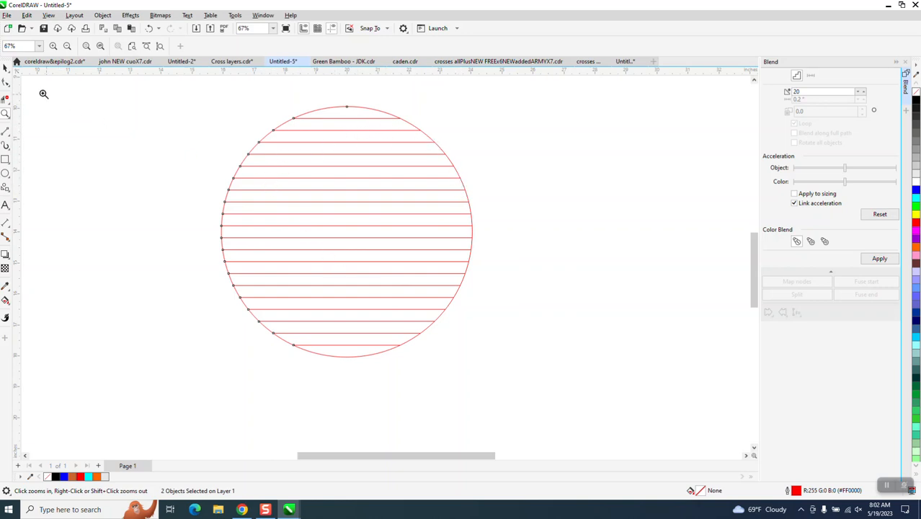
left_click(6, 67)
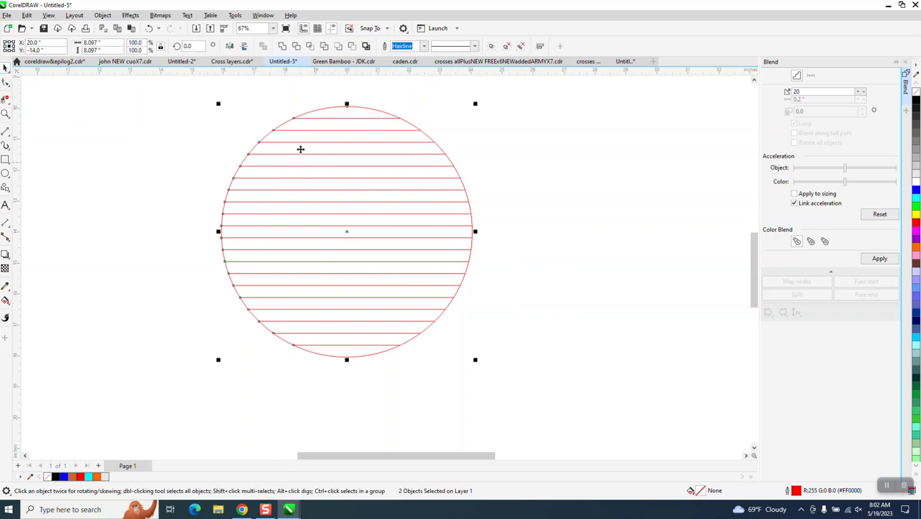
left_click_drag(153, 96, 547, 388)
left_click(103, 16)
mouse_move(182, 180)
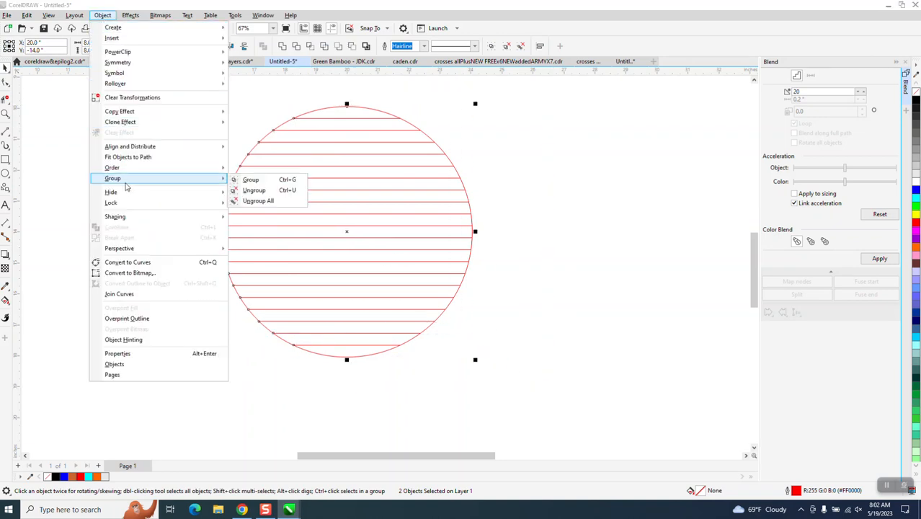
left_click(254, 190)
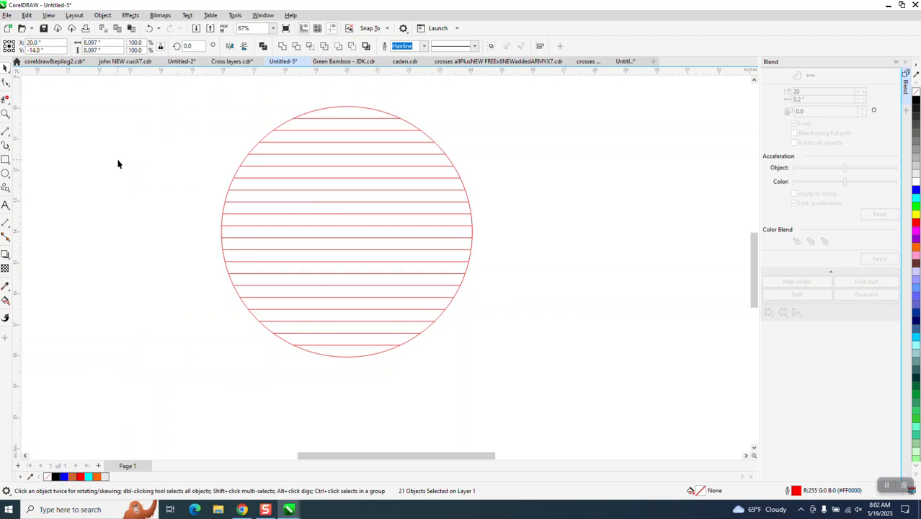
Step: Set the nudge distance to 0.25 inch
left_click(263, 155)
left_click(265, 153)
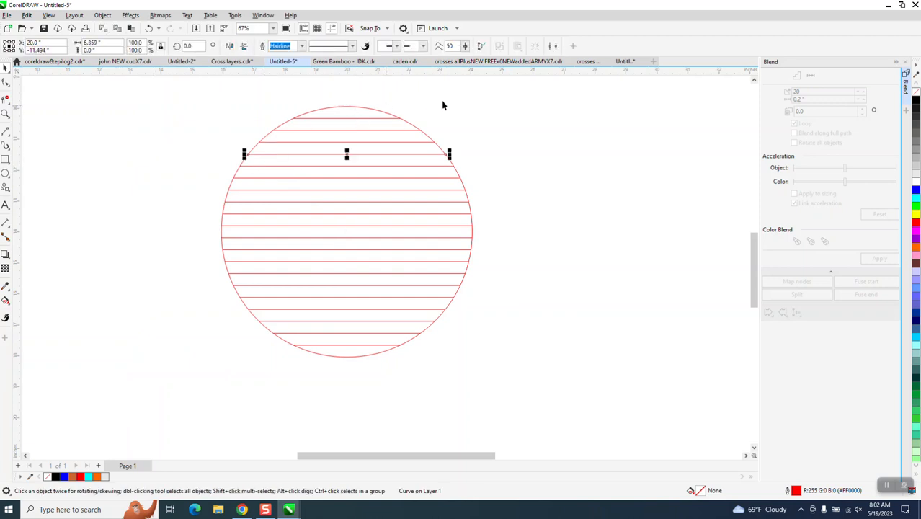
left_click(443, 105)
left_click_drag(336, 46, 298, 51)
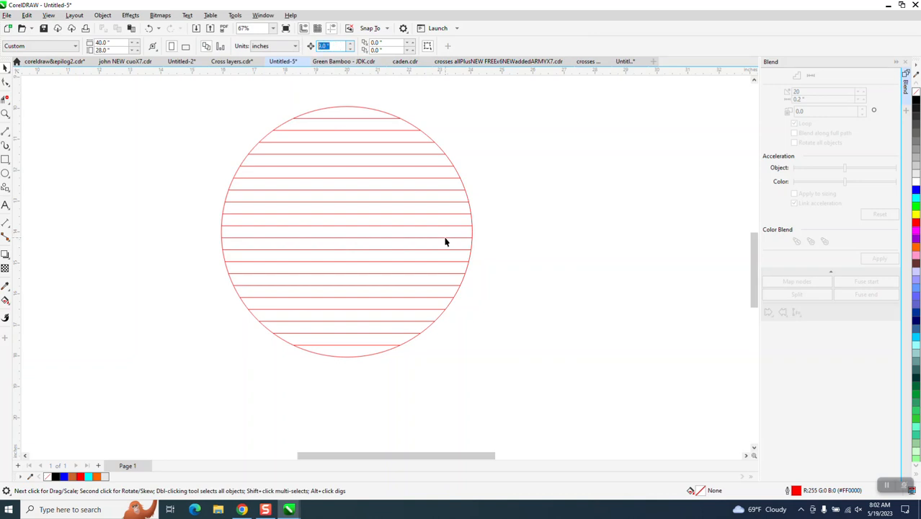
key("BackSpace")
Step: Try shifting the circle's top line 0.25 inch to the left, inspect the overhang up close, and undo the shift
left_click(380, 118)
left_click(380, 119)
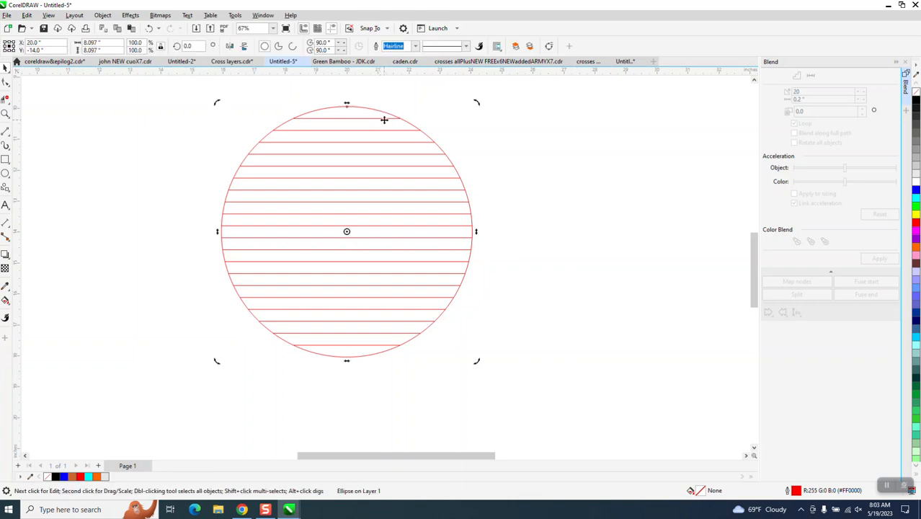
left_click(421, 115)
left_click(395, 119)
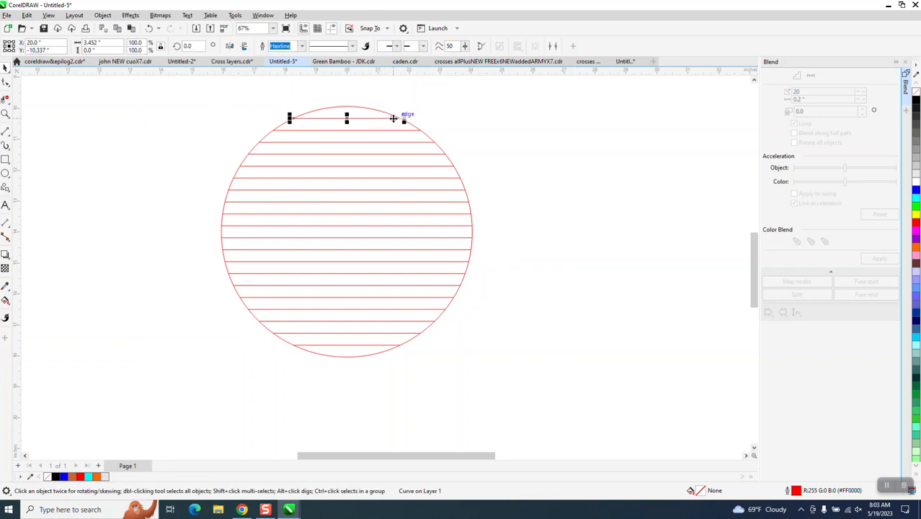
left_click_drag(394, 118, 386, 118)
left_click(5, 114)
left_click_drag(250, 91, 458, 160)
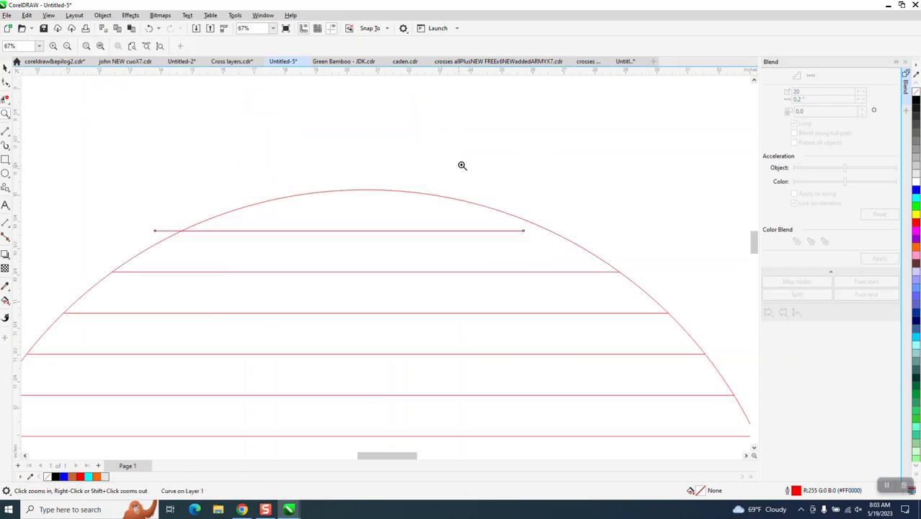
left_click(149, 28)
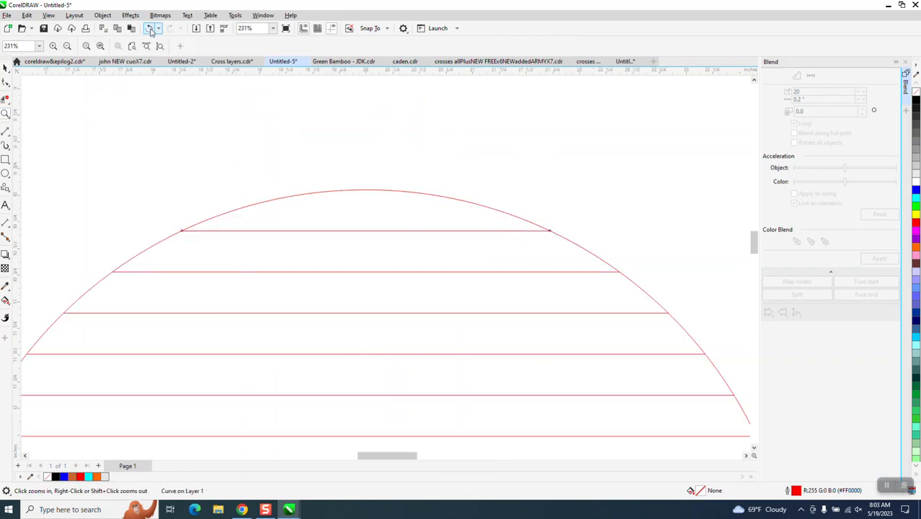
Step: Set the nudge distance to 0.5 inch and shift the circle's top line left by that amount
left_click(6, 67)
left_click(295, 130)
double_click(320, 46)
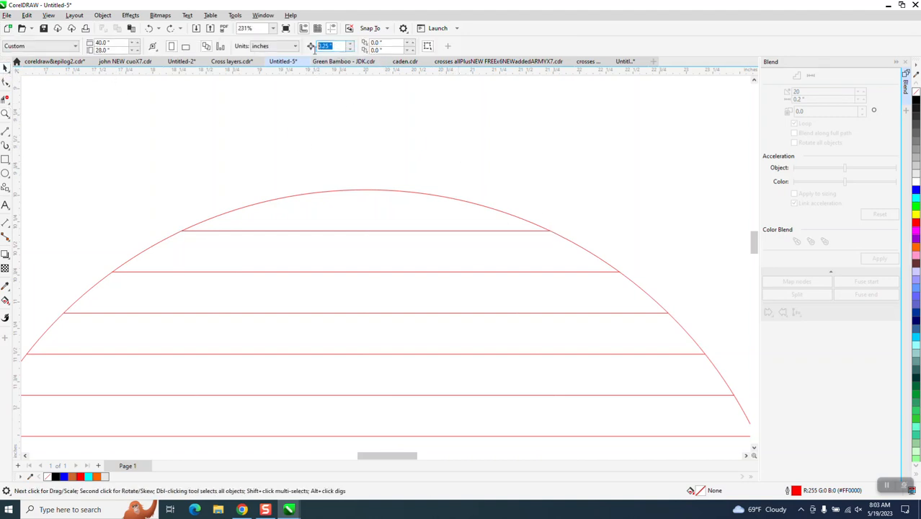
type(".5")
key("Return")
scroll(425, 189, "down", 3)
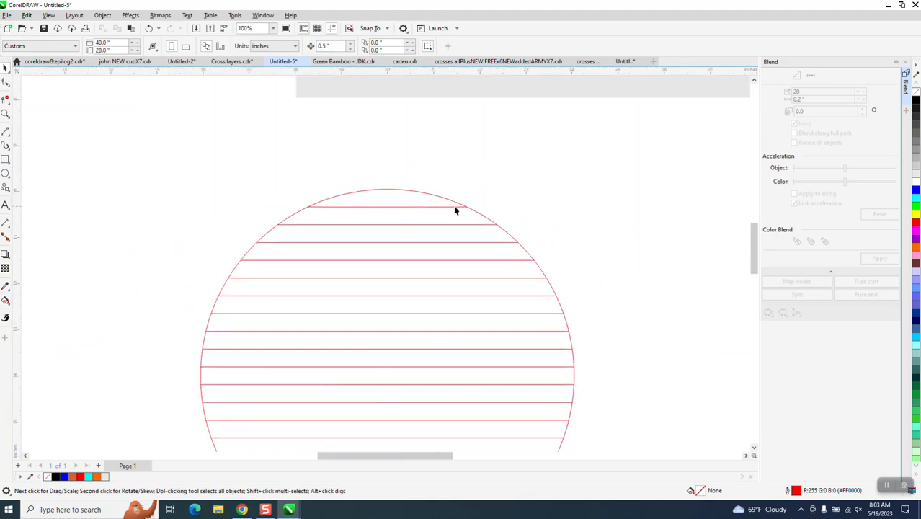
left_click(454, 208)
key("Left")
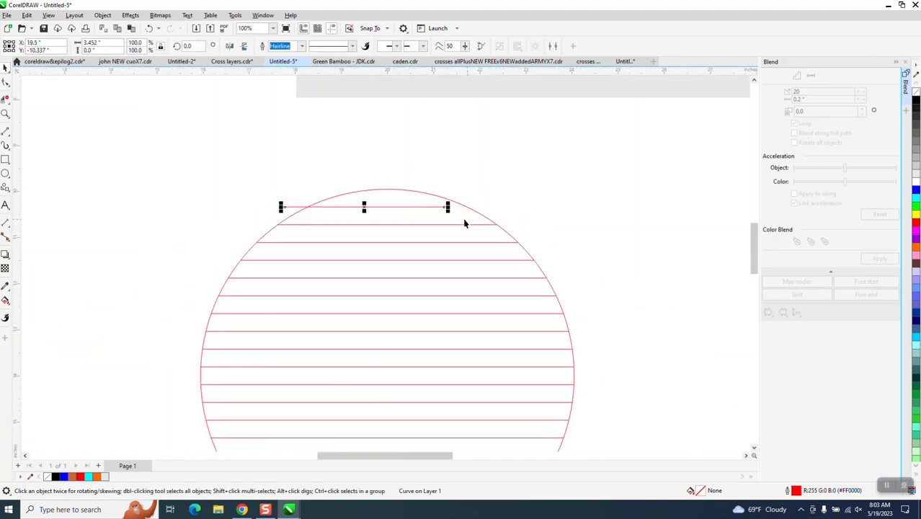
Step: Shift the second line from the top of the circle 0.5 inch to the right
left_click(467, 225)
right_click(467, 228)
left_click(484, 205)
left_click(475, 224)
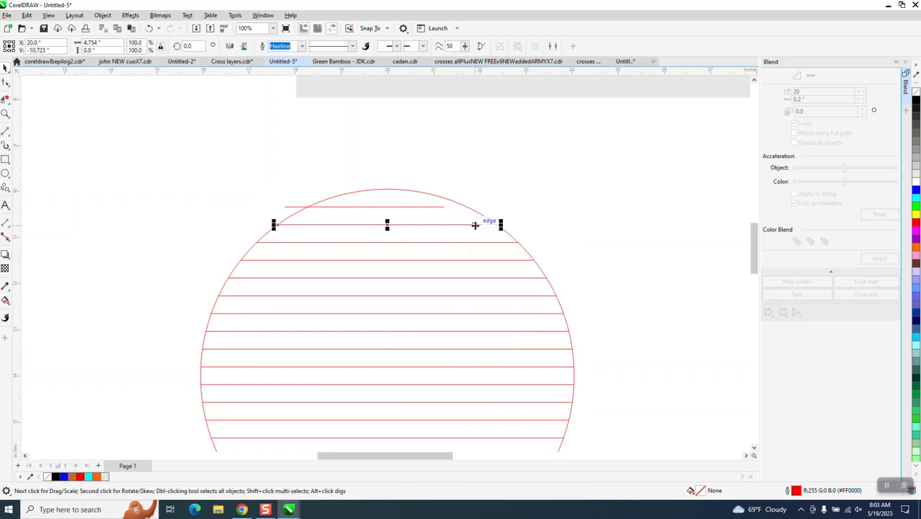
key("Right")
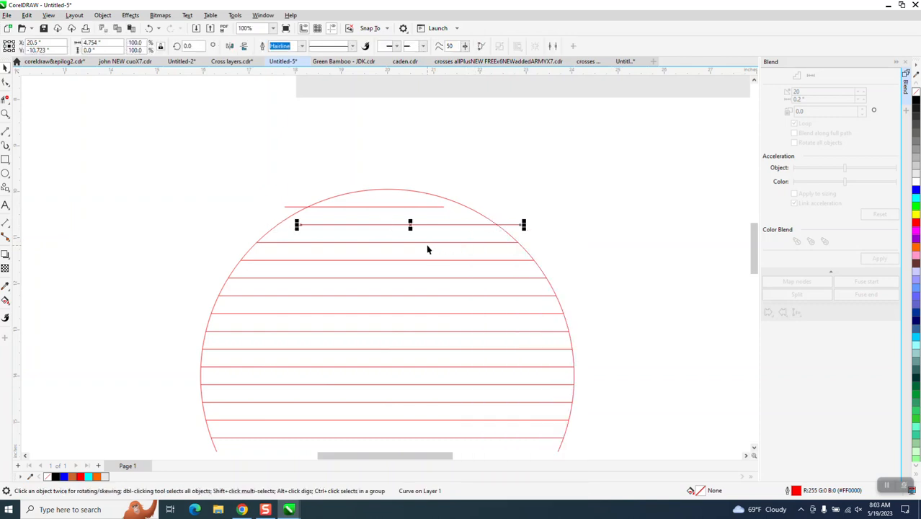
Step: Shift the third and fifth lines from the top 0.5 inch to the left
left_click(430, 243)
left_click_drag(431, 246, 425, 243)
left_click(353, 282)
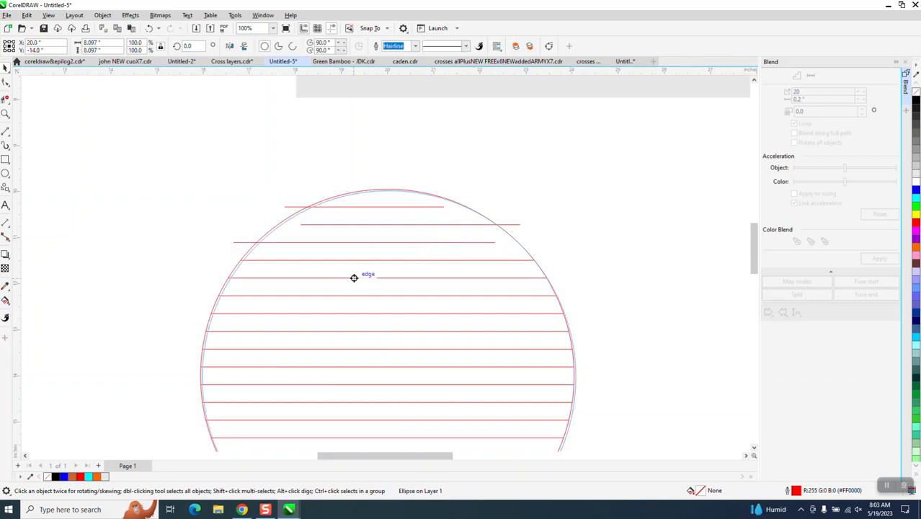
left_click(354, 278)
key("Left")
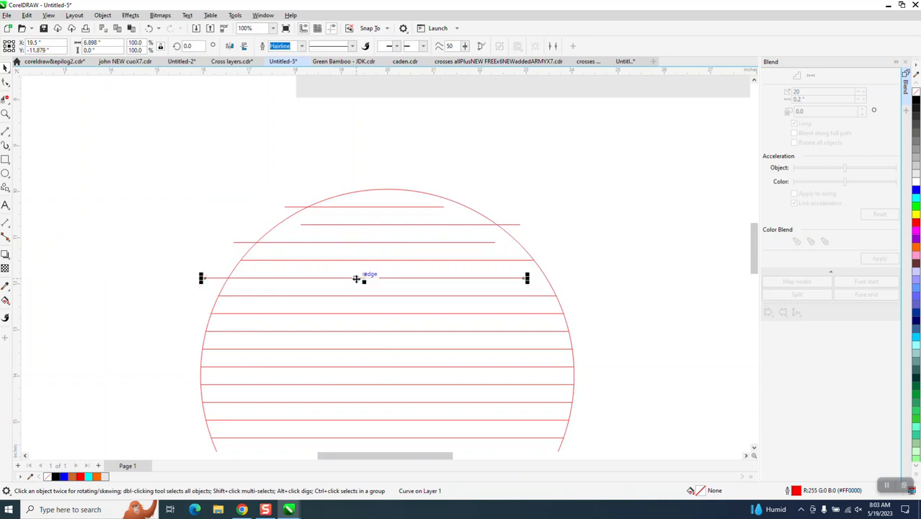
Step: Shift the seventh, ninth, eleventh and thirteenth lines from the top 0.5 inch to the left
left_click(362, 313)
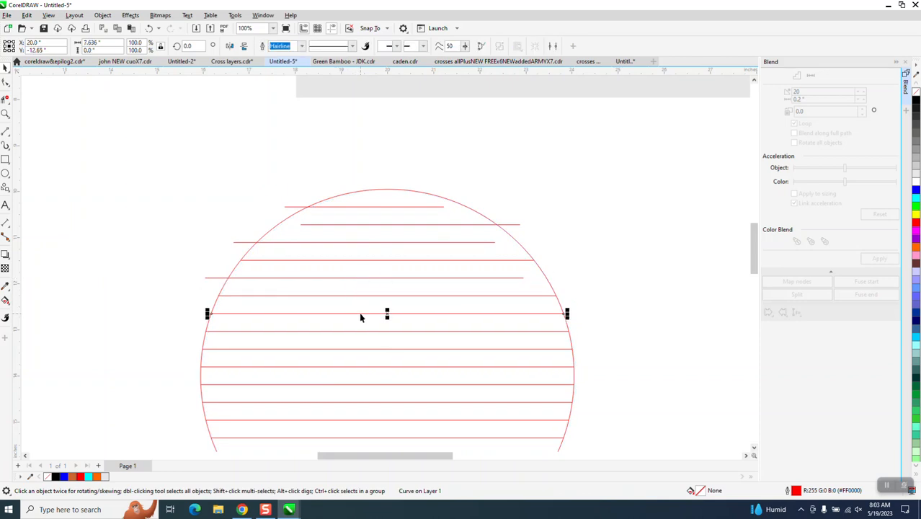
key("Left")
left_click(352, 350)
key("Left")
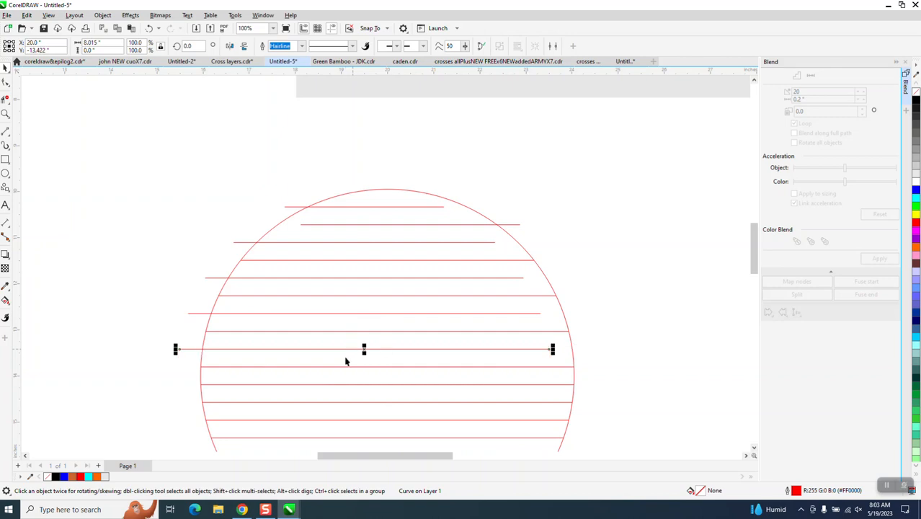
left_click(348, 385)
key("Left")
left_click(349, 422)
left_click(346, 418)
key("Left")
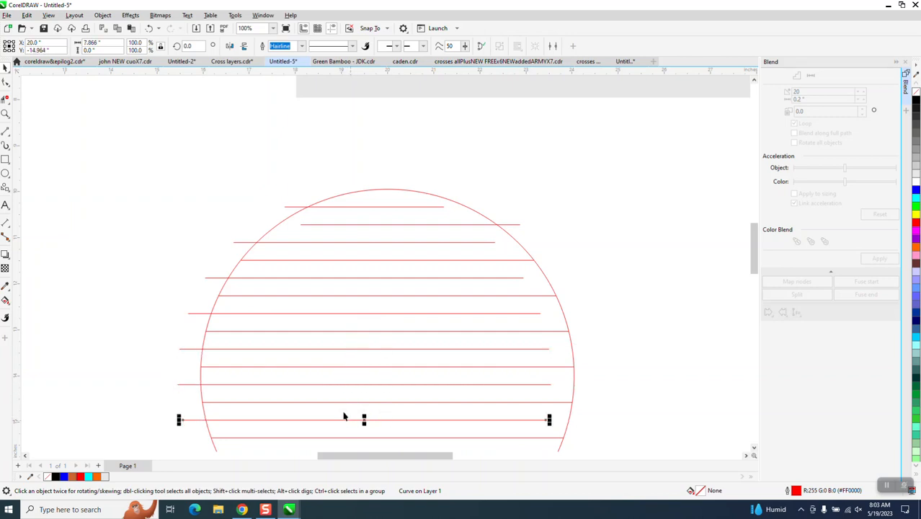
Step: Shift the fifteenth and seventeenth lines from the top 0.5 inch to the left
scroll(334, 389, "down", 1)
left_click(350, 437)
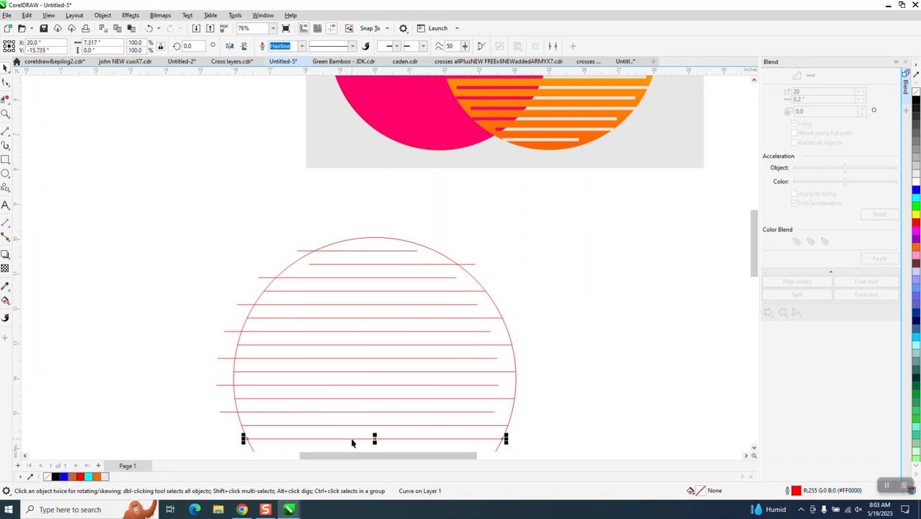
key("Left")
scroll(348, 440, "down", 2)
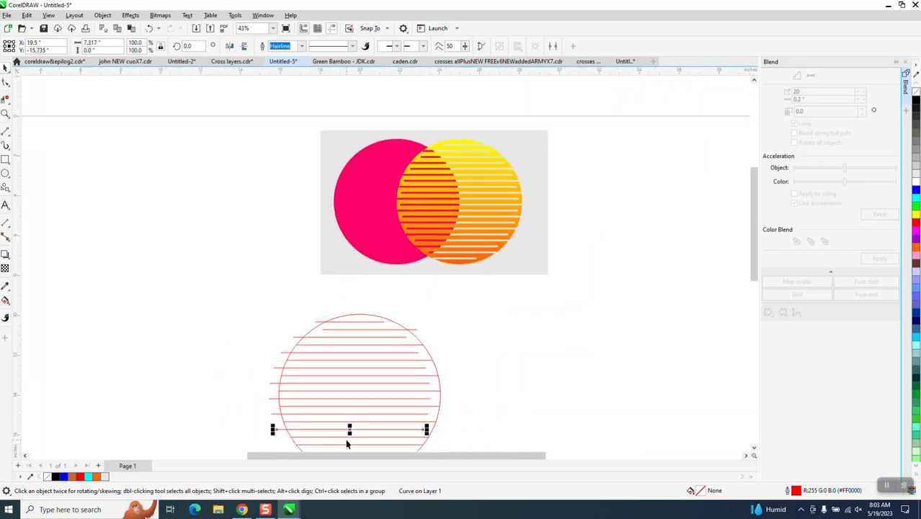
left_click(349, 448)
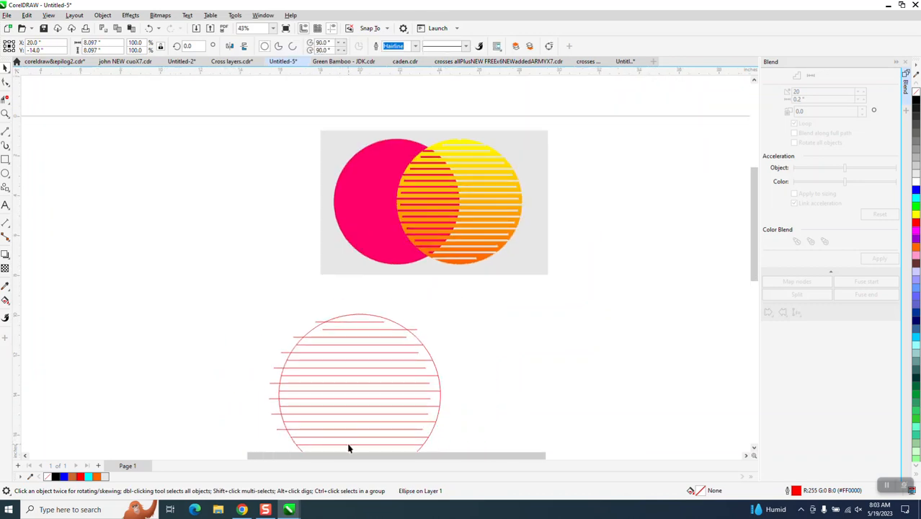
left_click(349, 441)
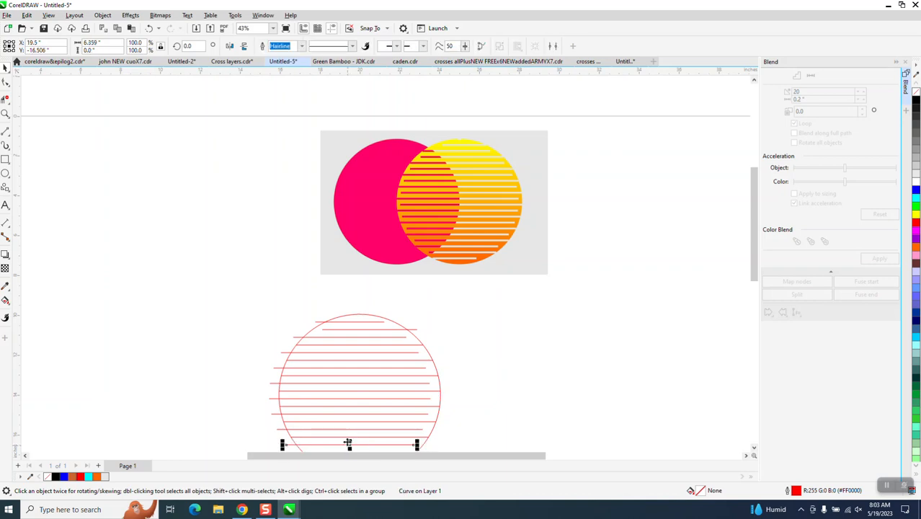
scroll(348, 440, "down", 1)
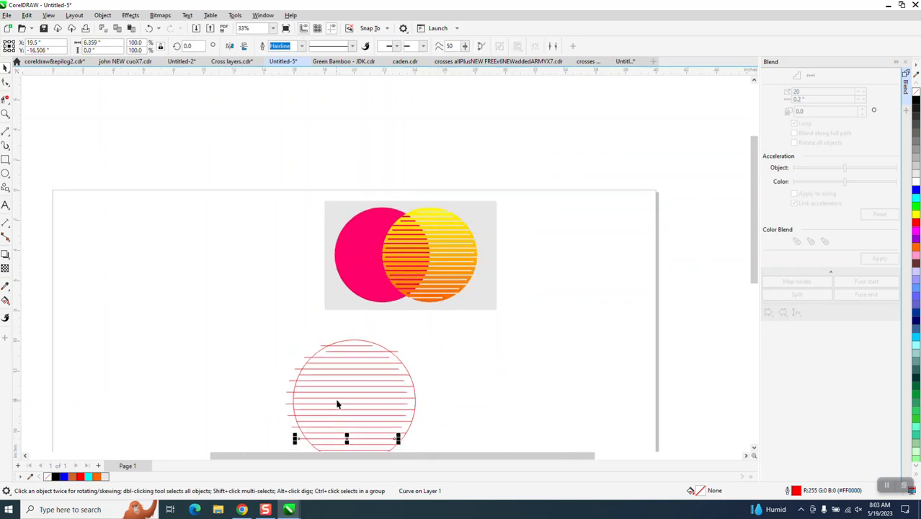
Step: Shift the second-lowest line 0.5 inch to the left and the lowest line 0.5 inch to the right
left_click(5, 114)
left_click_drag(269, 379, 381, 459)
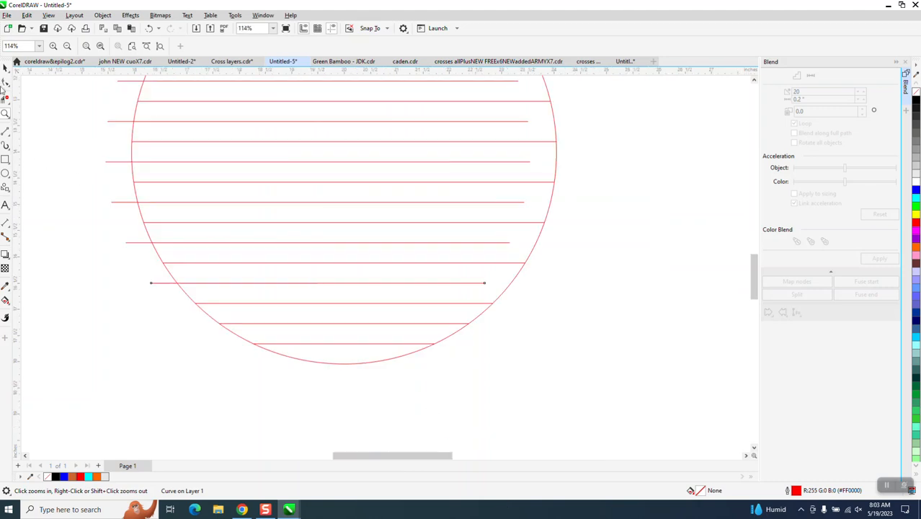
left_click(5, 67)
left_click(191, 343)
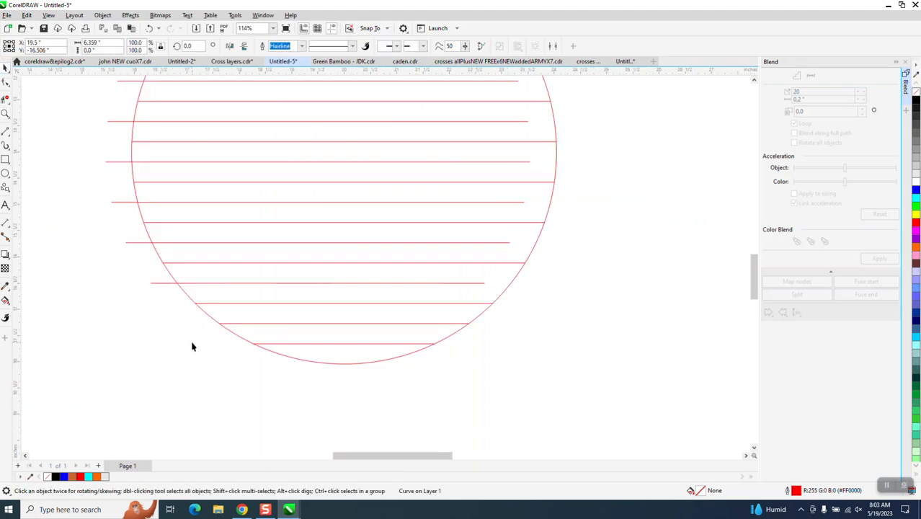
left_click(247, 323)
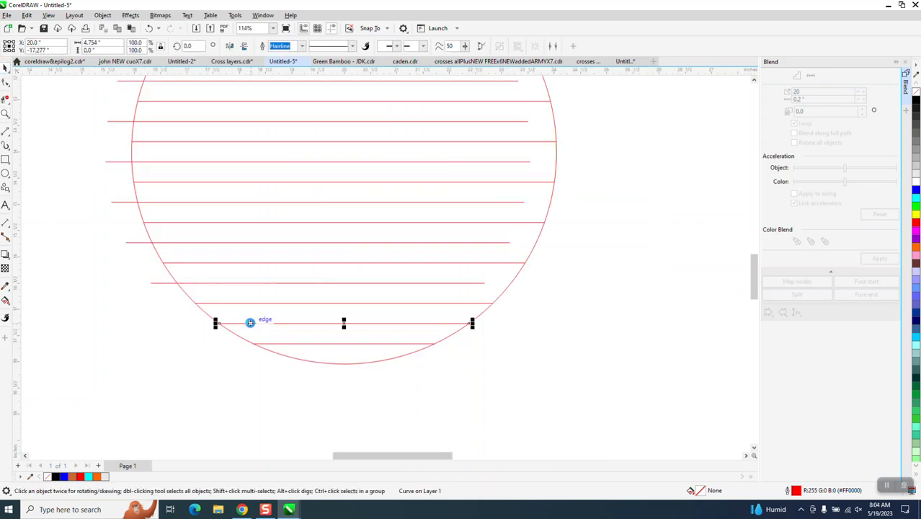
left_click_drag(250, 323, 234, 322)
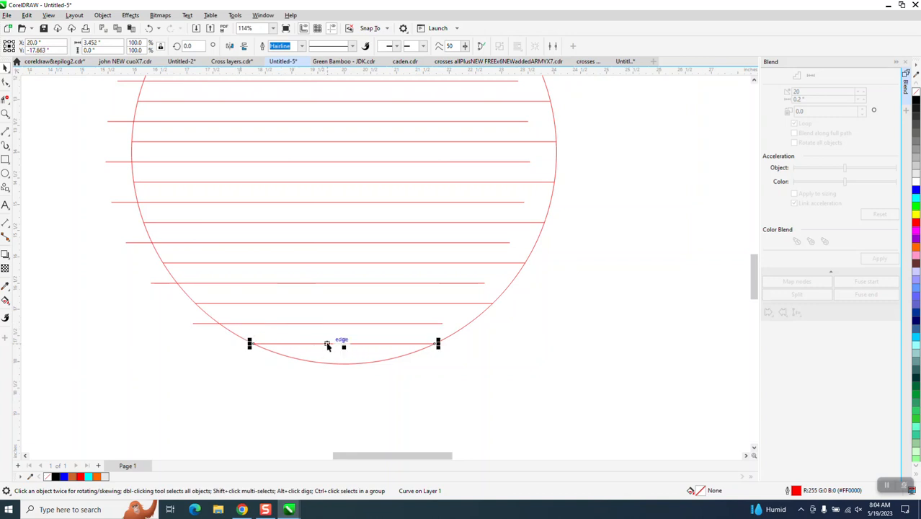
key("Right")
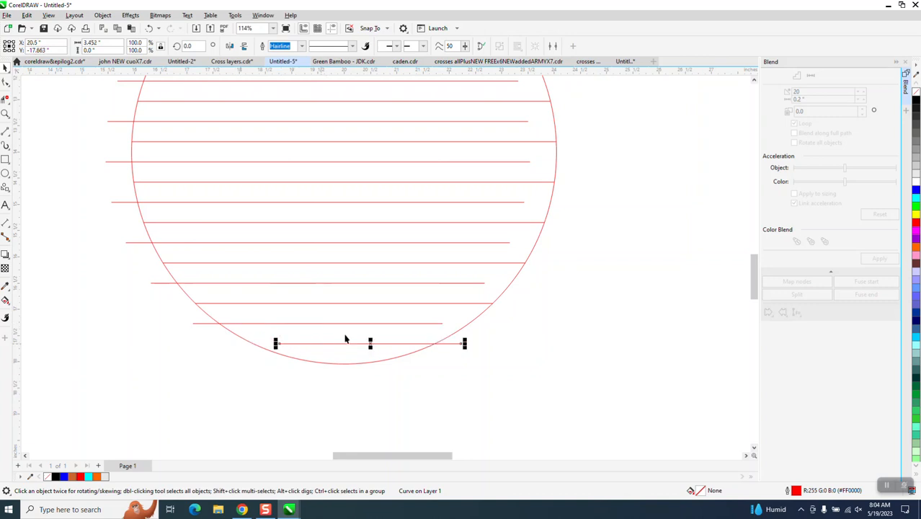
Step: Shift the third line from the bottom of the circle 0.5 inch to the right
double_click(467, 303)
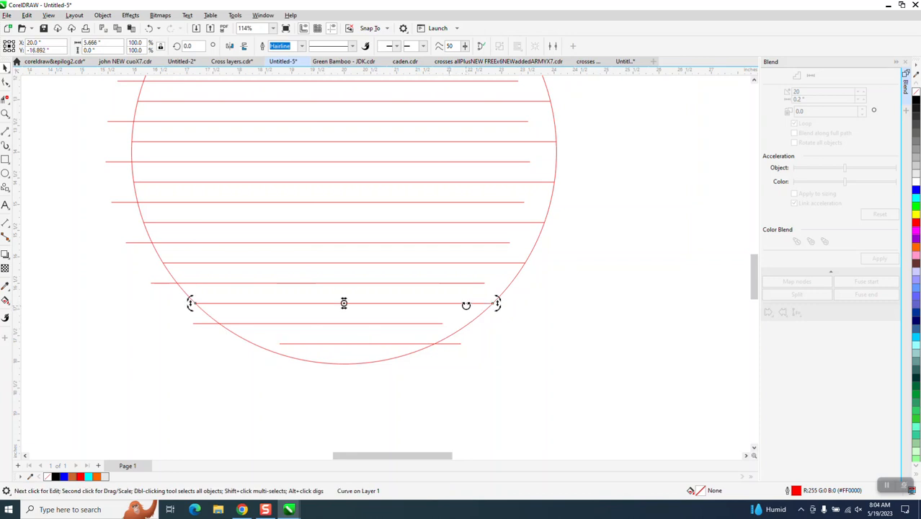
right_click(466, 305)
left_click(519, 326)
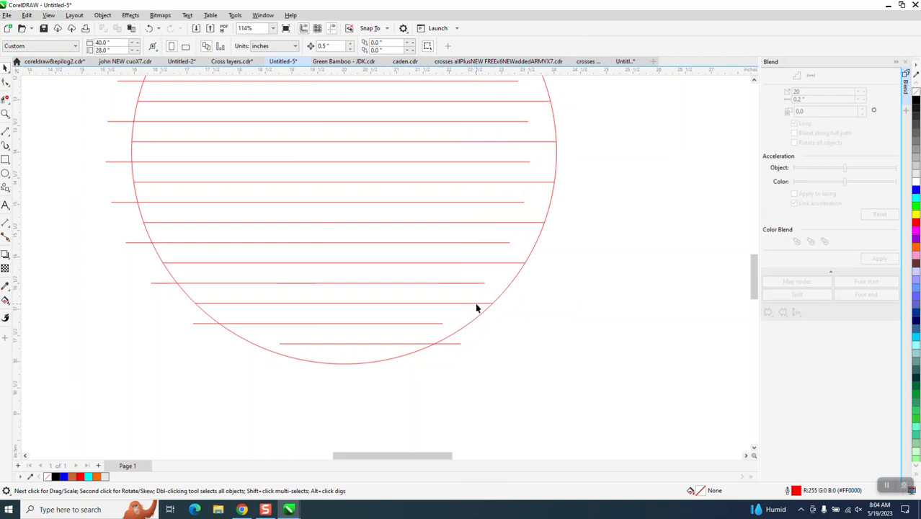
left_click(477, 304)
key("Right")
key("Right")
key("Right")
key("Right")
key("Right")
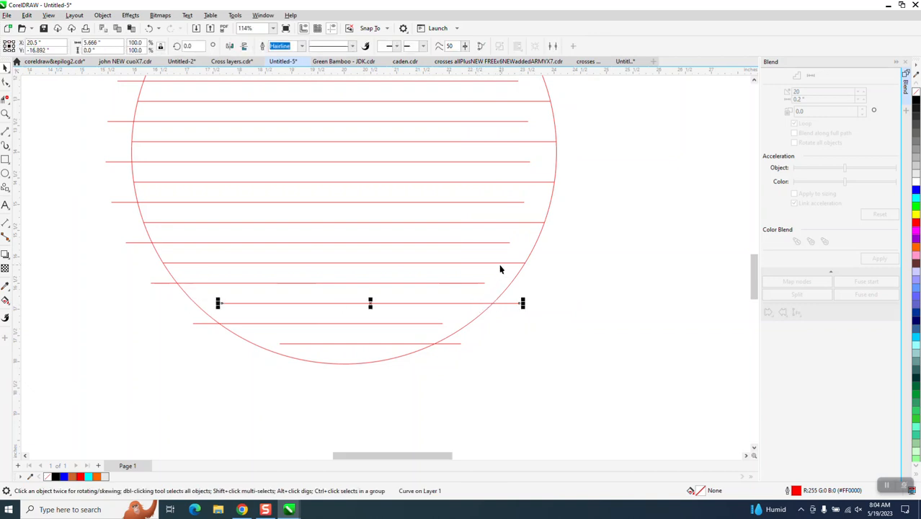
Step: Shift the fifth and seventh lines from the bottom of the circle 0.5 inch to the right
left_click(500, 263)
key("Right")
key("Right")
key("Right")
key("Right")
key("Right")
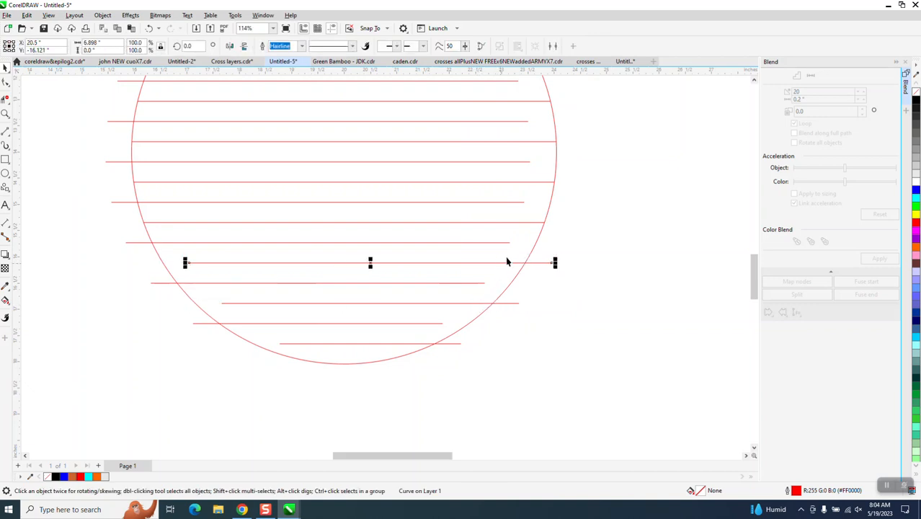
left_click(525, 222)
key("Right")
key("Right")
key("Right")
key("Right")
key("Right")
Step: Shift the ninth and eleventh lines from the bottom of the circle 0.5 inch to the right
left_click(539, 184)
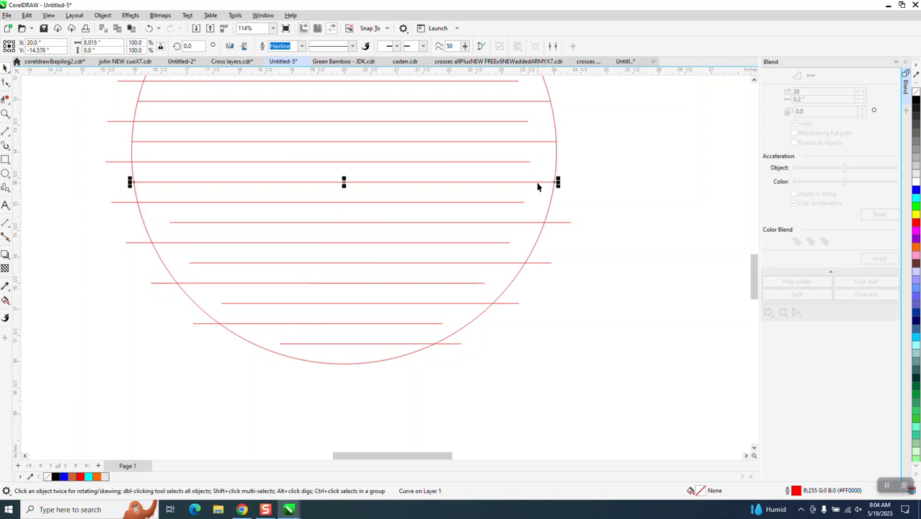
key("Right")
key("Right")
key("Right")
key("Right")
key("Right")
left_click(544, 147)
left_click(544, 142)
key("Right")
key("Right")
key("Right")
key("Right")
key("Right")
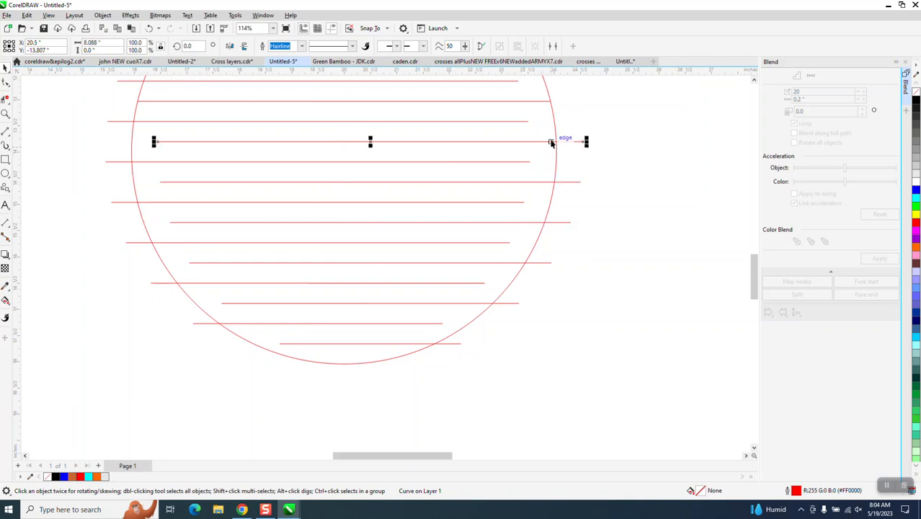
Step: Shift the eighth and sixth lines from the top of the circle 0.5 inch to the right
left_click(537, 101)
key("Right")
key("Right")
key("Right")
key("Right")
key("Right")
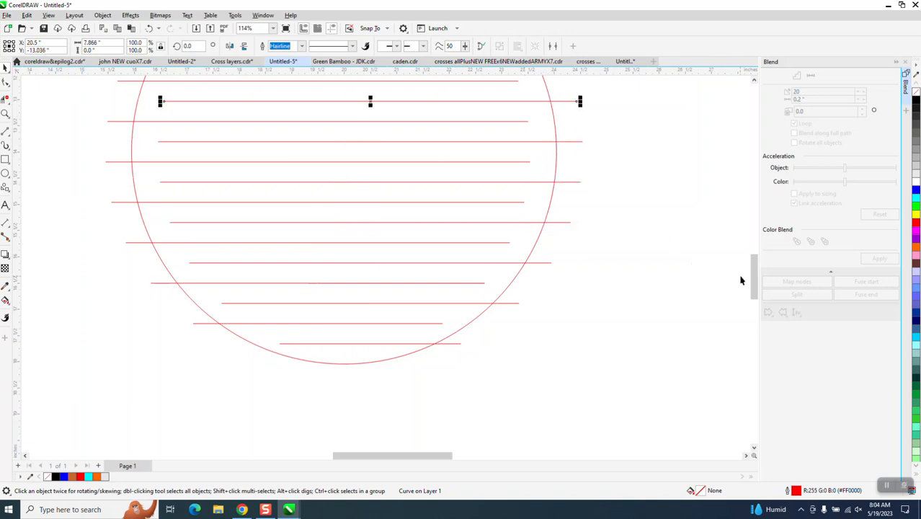
scroll(740, 277, "up", 3)
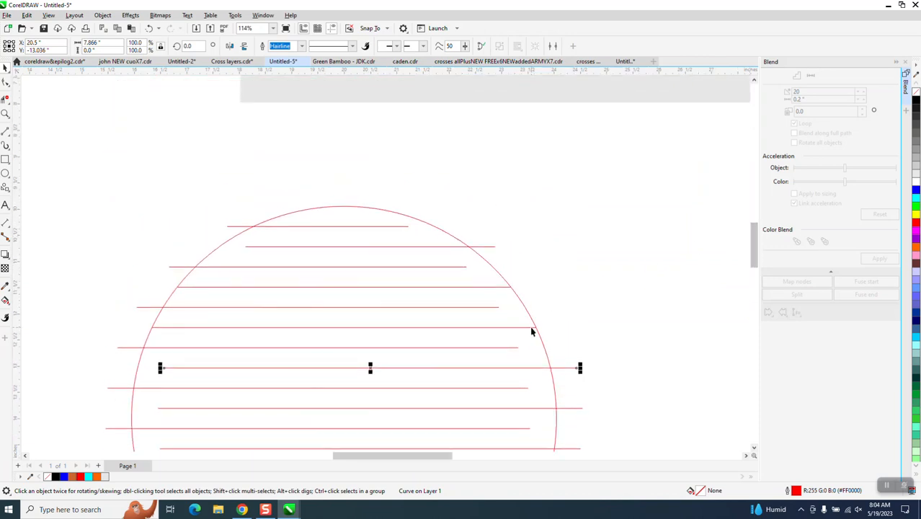
left_click(534, 333)
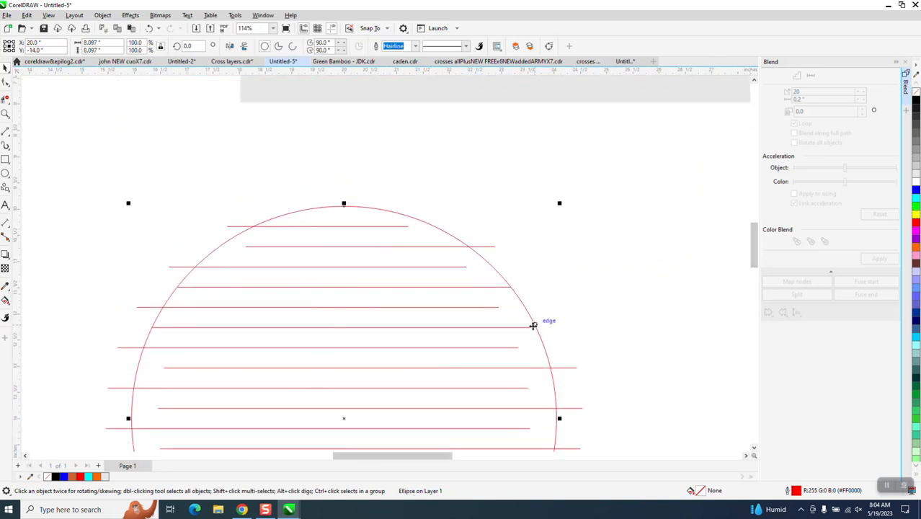
left_click_drag(525, 328, 523, 316)
key("Escape")
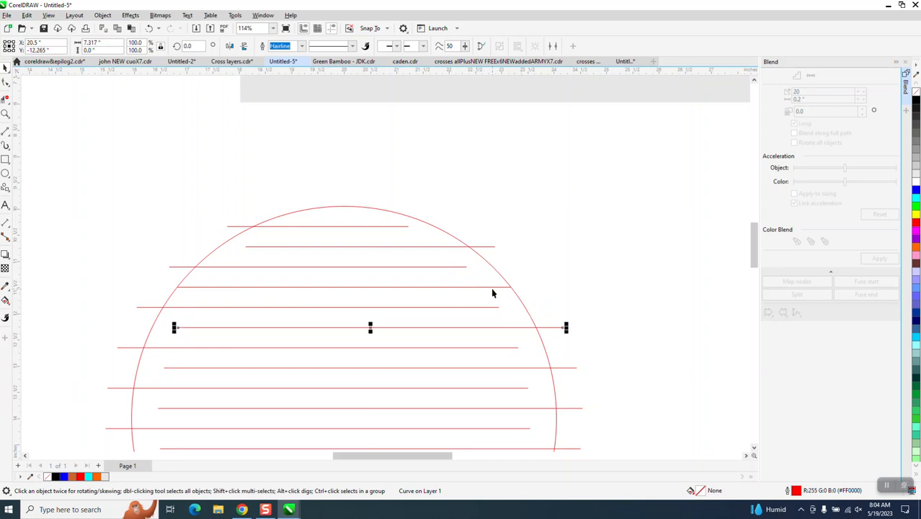
Step: Shift the fourth line from the top of the circle 0.5 inch to the right
left_click(492, 292)
left_click(491, 287)
left_click(490, 286)
left_click_drag(491, 286, 518, 287)
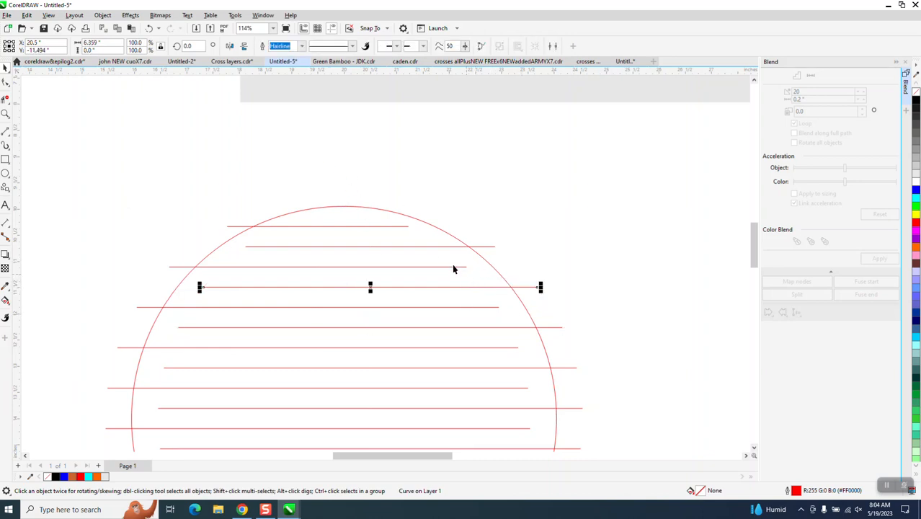
key("Right")
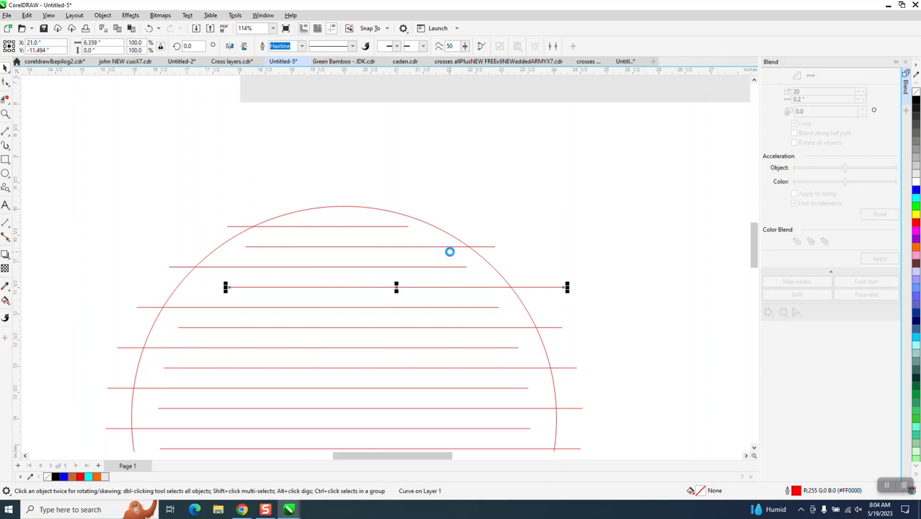
key("Left")
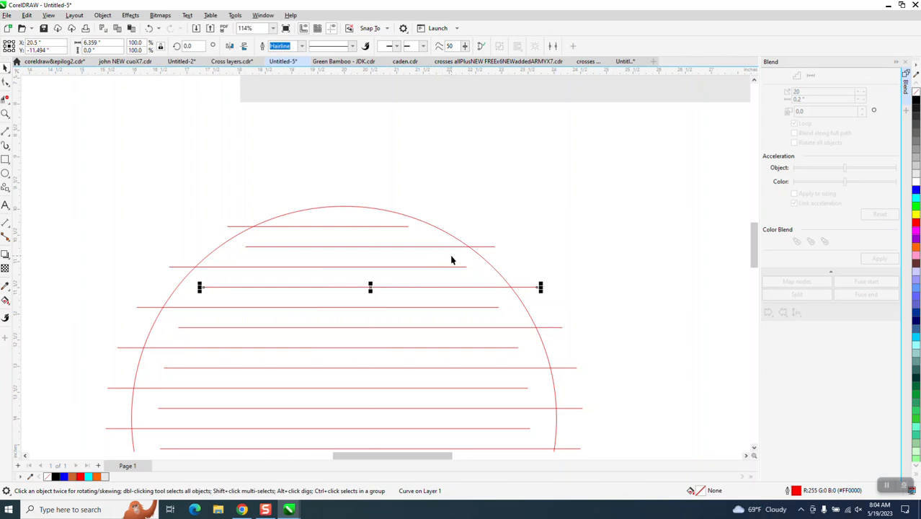
Step: Set the nudge distance to 10 inches and move the circle 10 inches to the right, clear of the lines
scroll(311, 203, "down", 4)
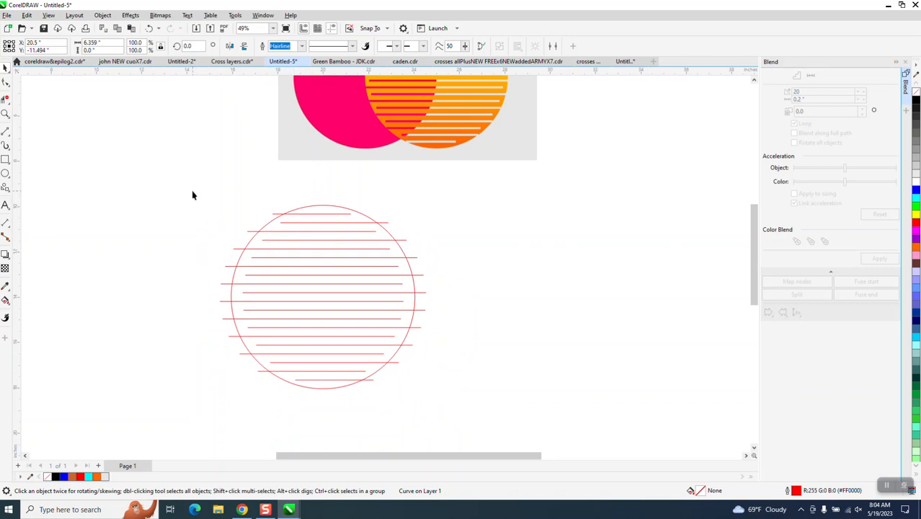
left_click_drag(192, 195, 299, 378)
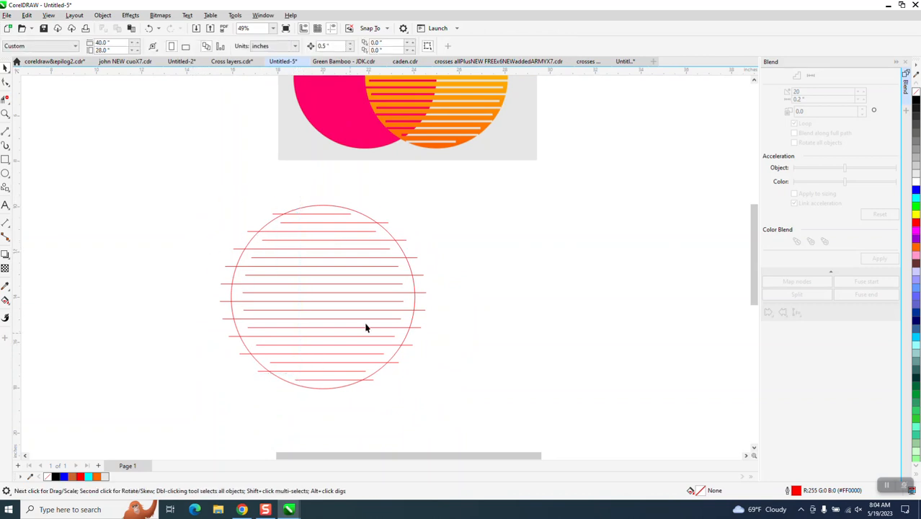
left_click(404, 256)
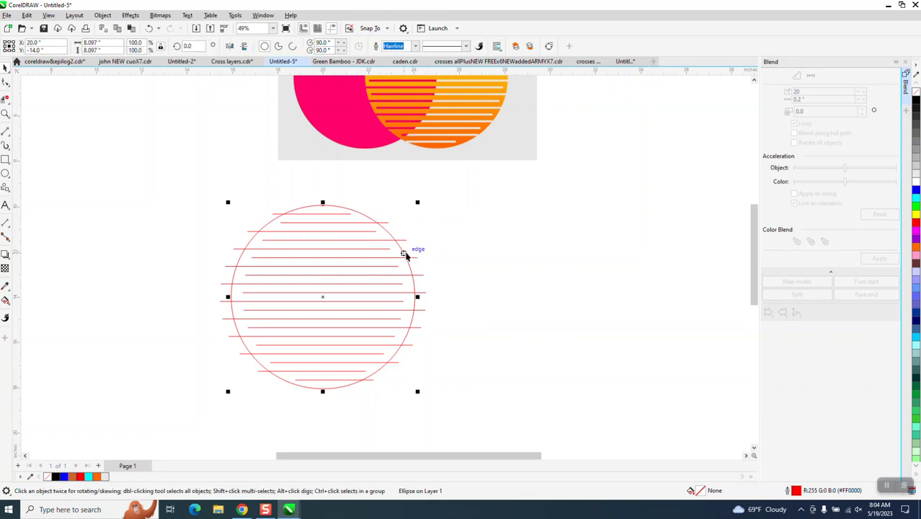
left_click(476, 257)
double_click(324, 48)
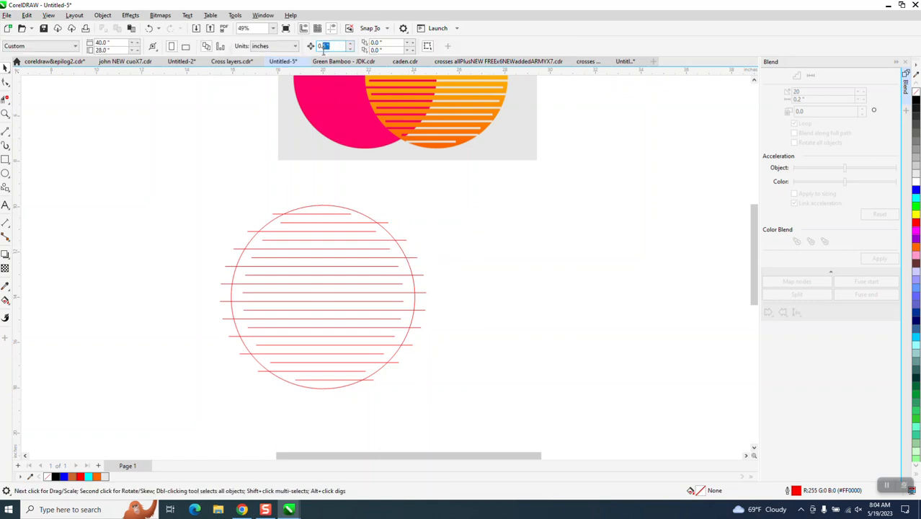
left_click(330, 206)
left_click(333, 176)
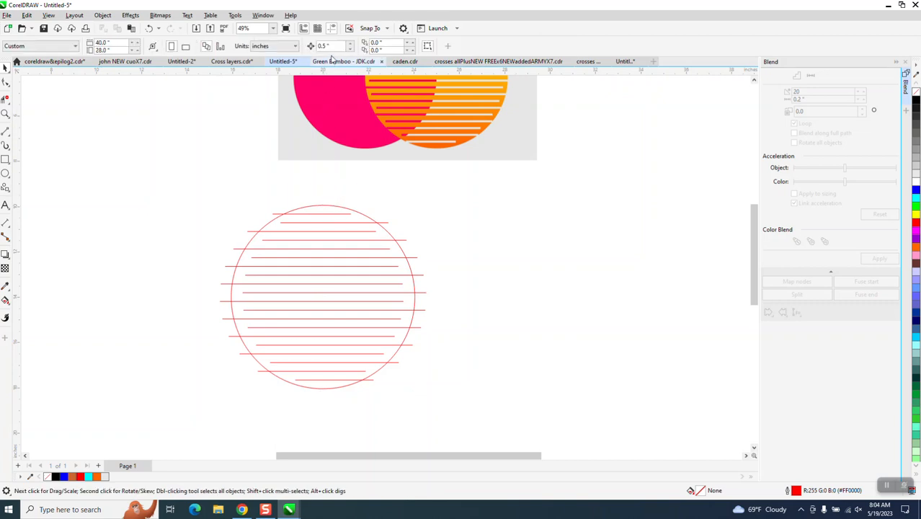
double_click(325, 46)
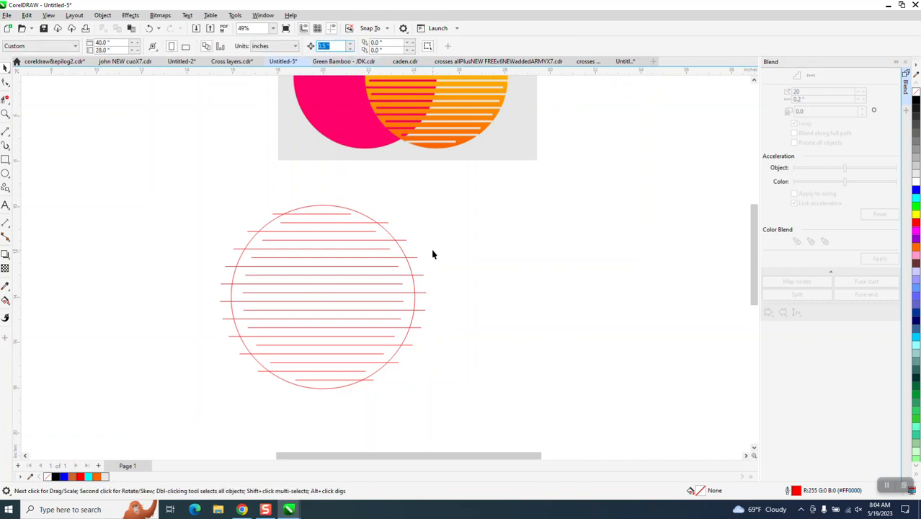
type("10")
left_click(362, 217)
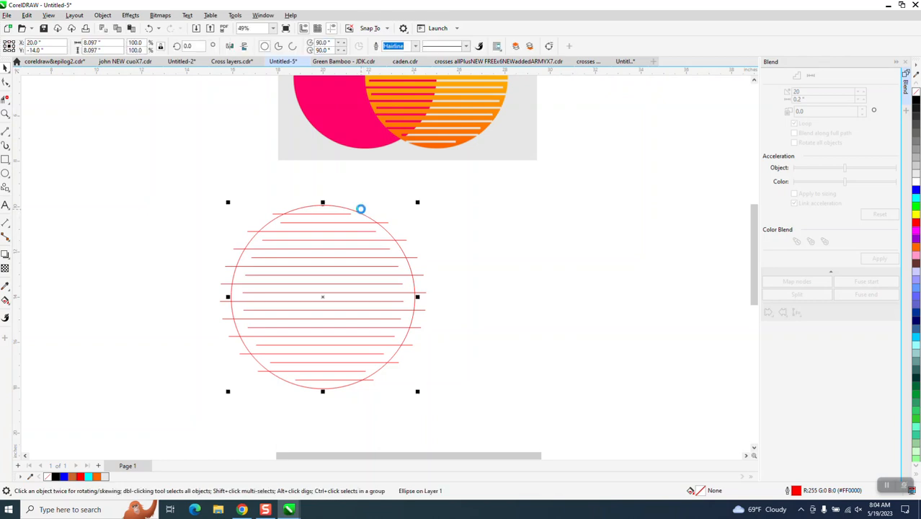
key("Right")
Step: Set the outline width of all the horizontal lines to 0.1 in and move the circle 10 inches left, back over them
left_click_drag(211, 183, 455, 414)
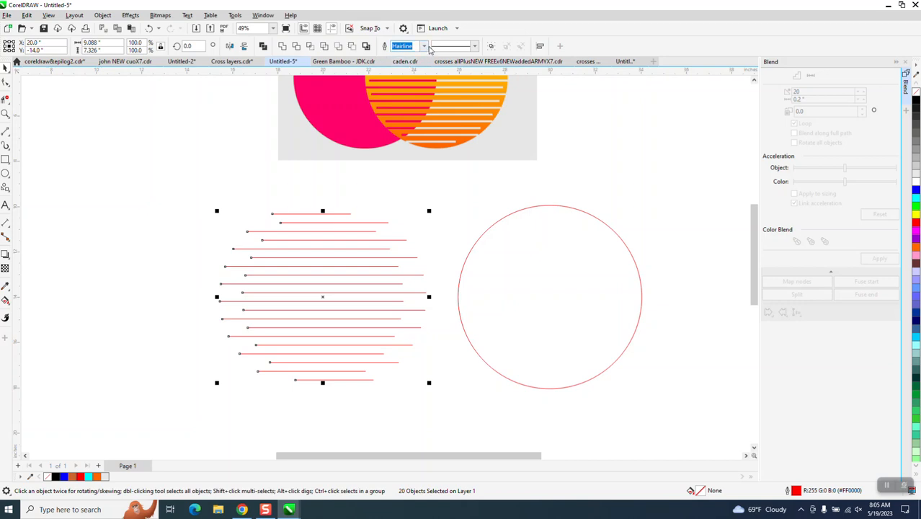
left_click(425, 47)
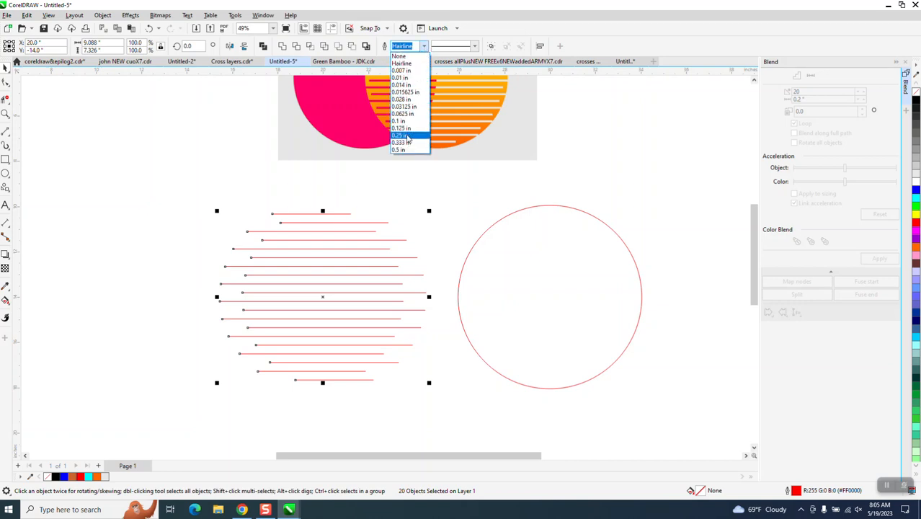
left_click(407, 135)
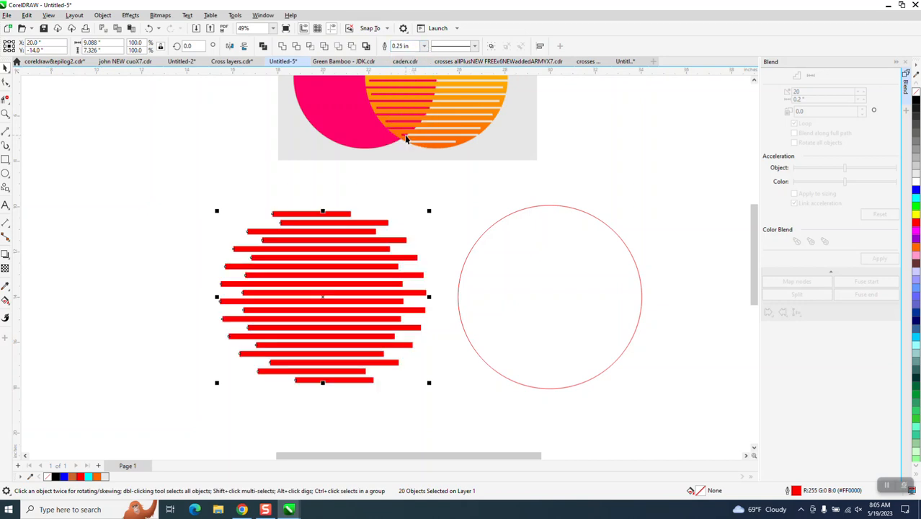
left_click(424, 46)
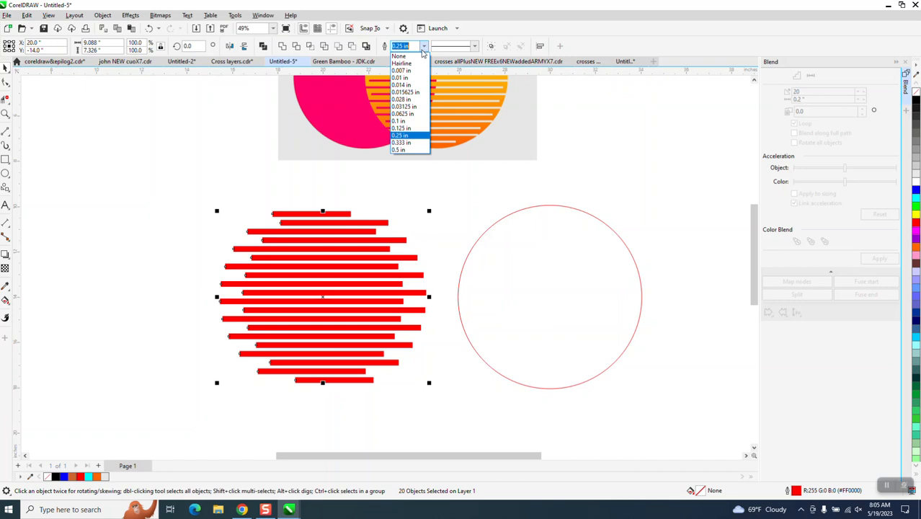
left_click(400, 122)
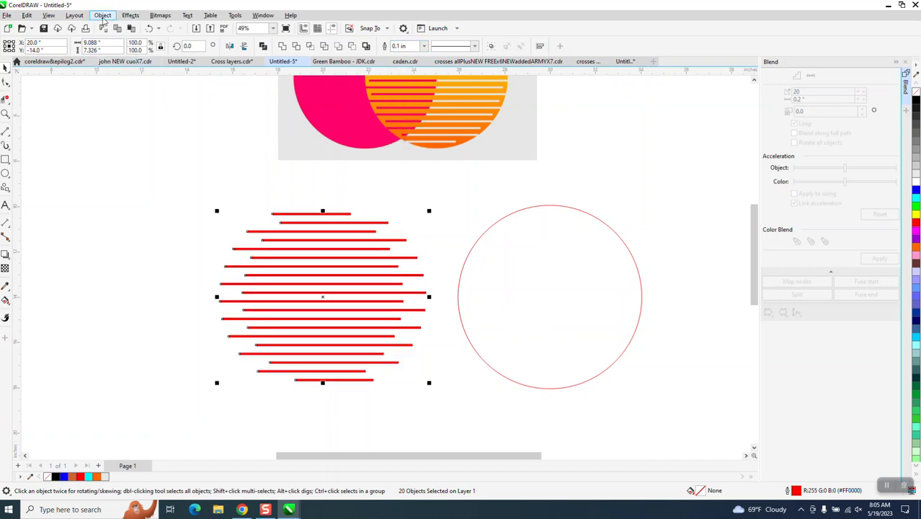
left_click(524, 213)
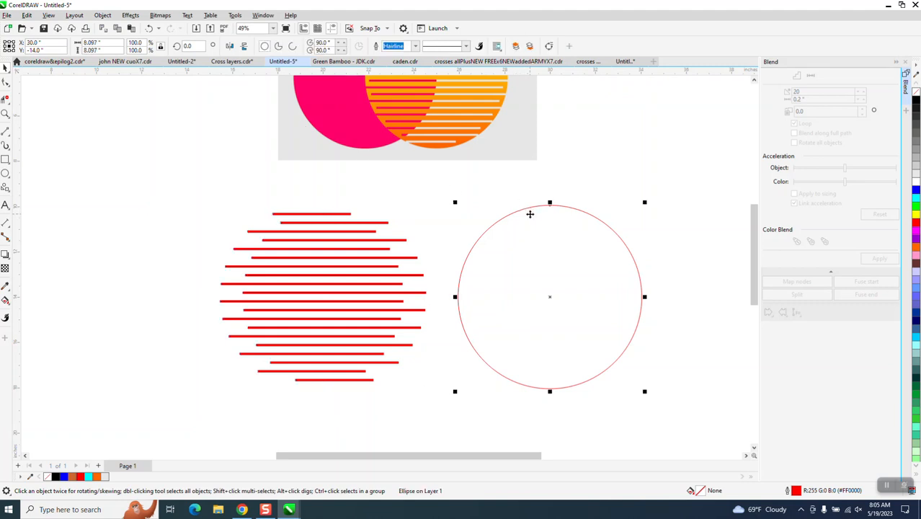
key("Left")
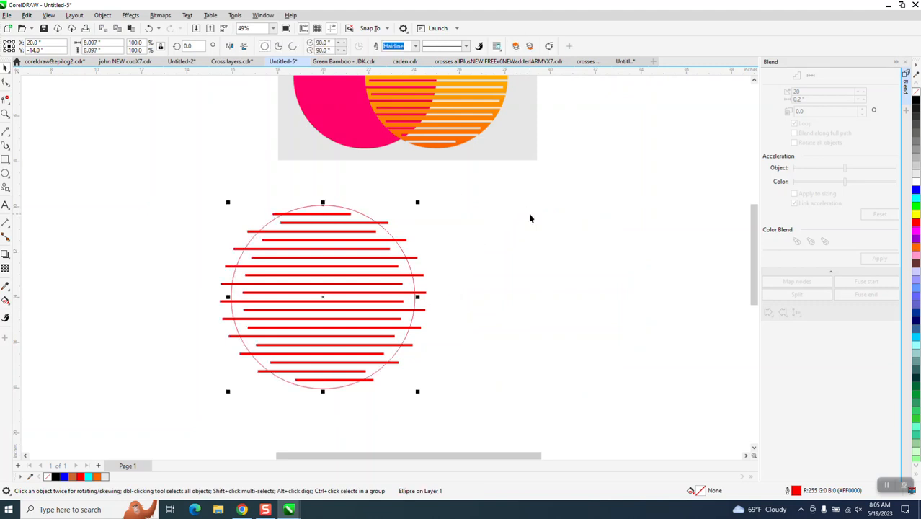
Step: Try filling the regions of the striped circle with blue using Smart Fill
left_click(6, 303)
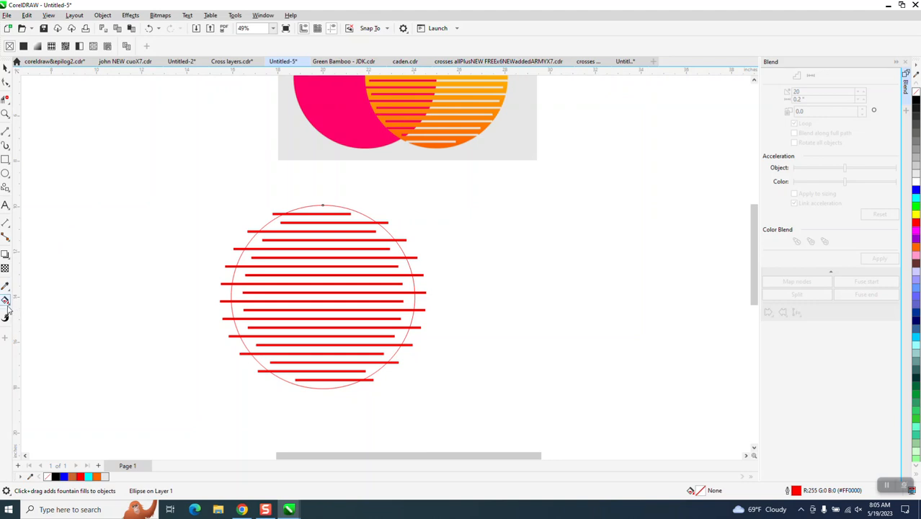
left_click(8, 303)
left_click(39, 315)
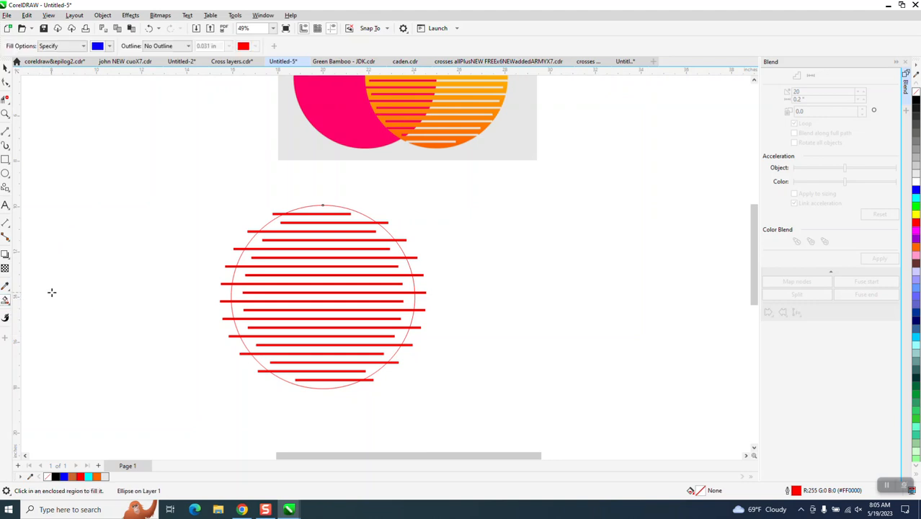
left_click(336, 210)
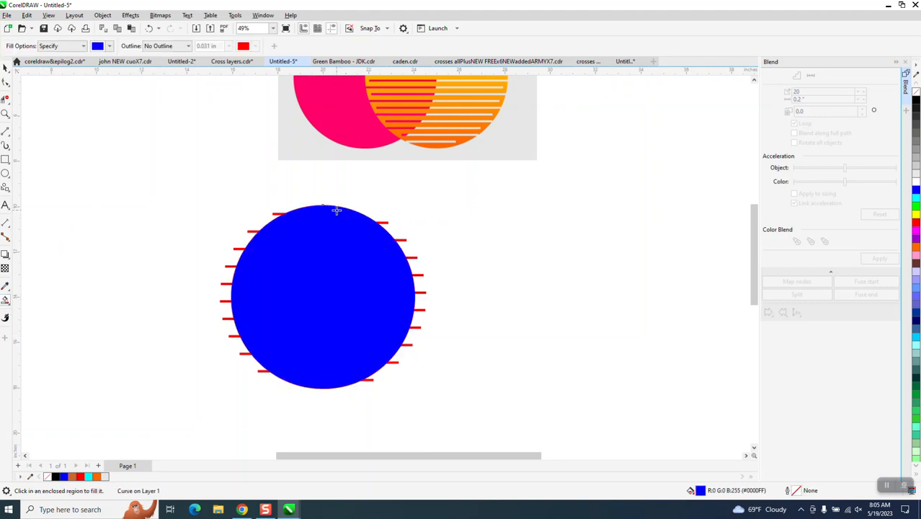
Step: Move the blue filled shape off the striped circle and delete it
left_click(6, 67)
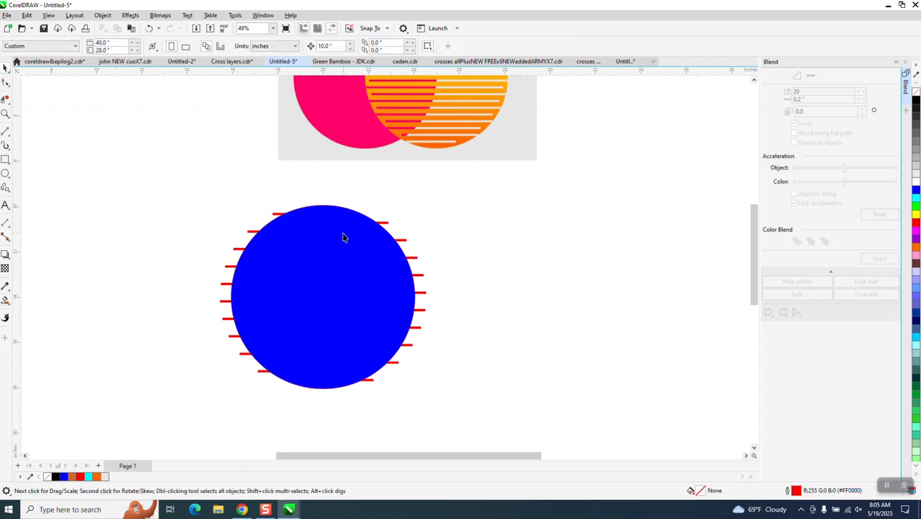
left_click_drag(343, 237, 594, 239)
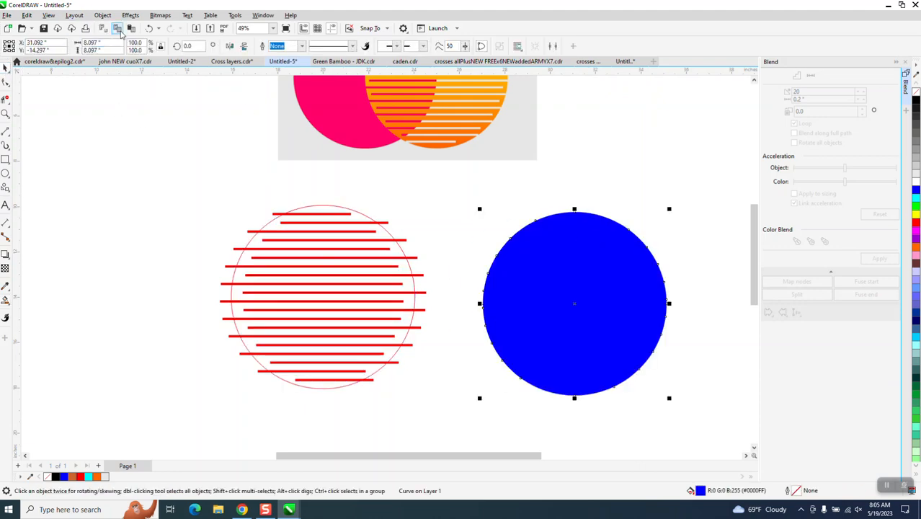
key("Delete")
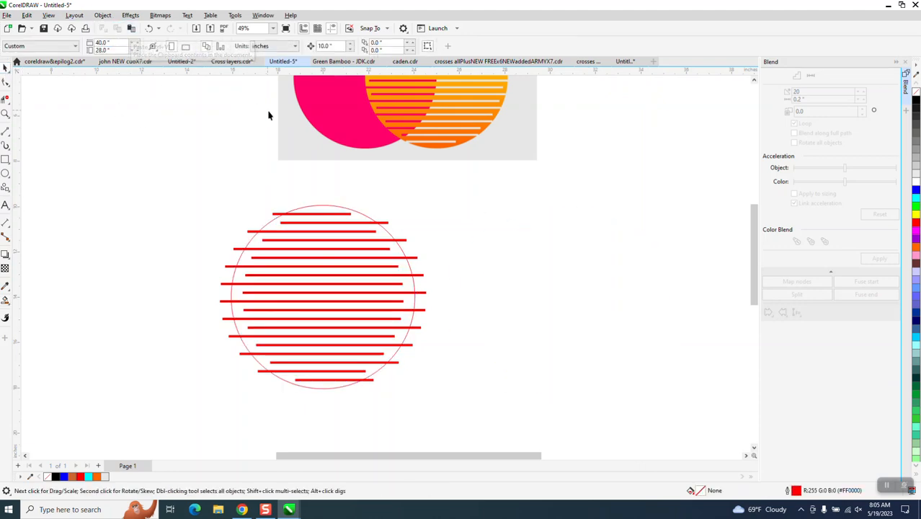
Step: Move the circle outline 10 inches to the right, away from the thick lines
left_click(341, 205)
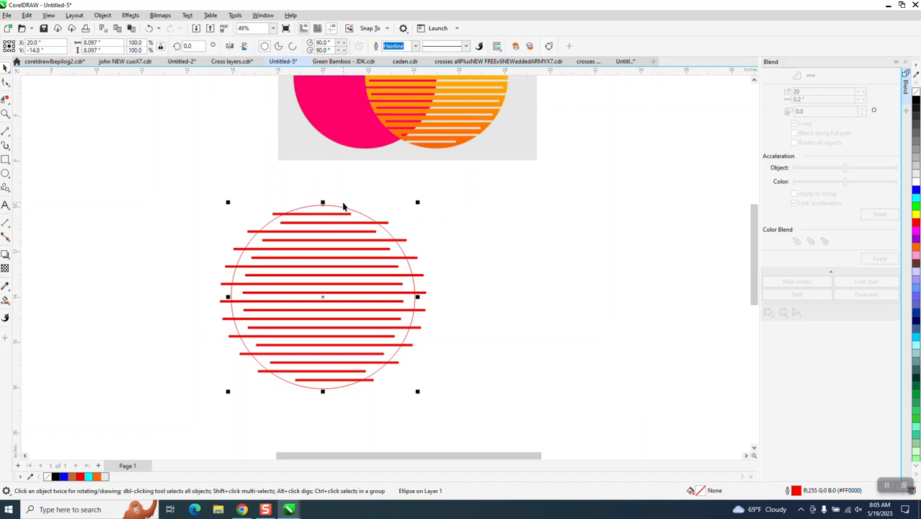
right_click(345, 205)
left_click(346, 211)
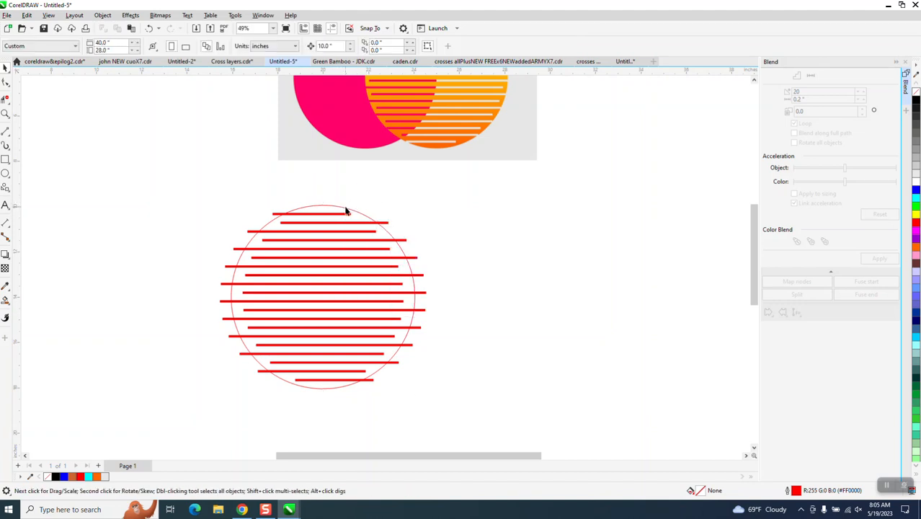
left_click(346, 211)
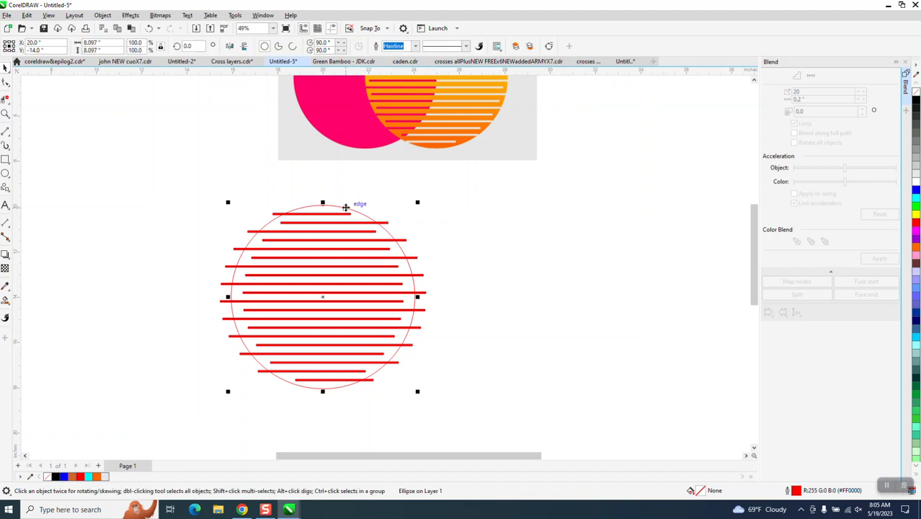
key("Right")
Step: Convert the outlines of all the lines to objects and move the circle 10 inches left, back over them
left_click_drag(191, 181, 448, 405)
left_click(102, 15)
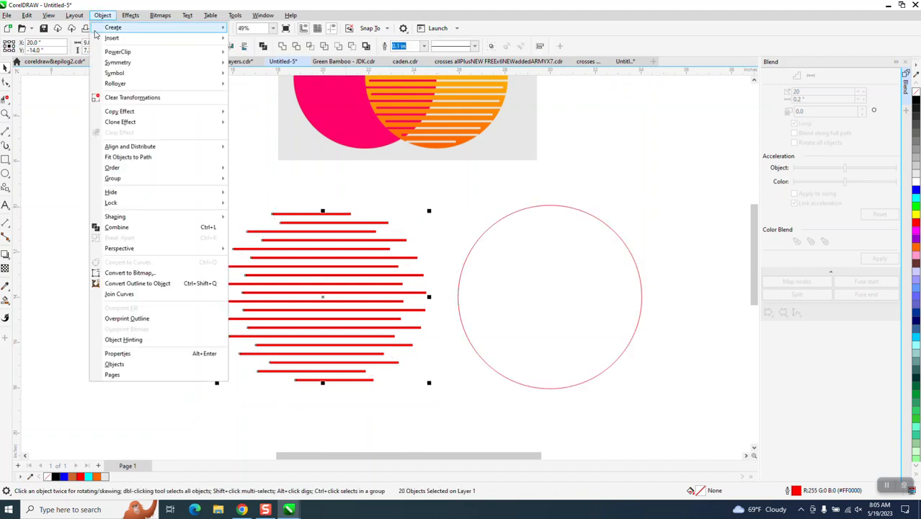
left_click(134, 286)
left_click(487, 330)
key("Left")
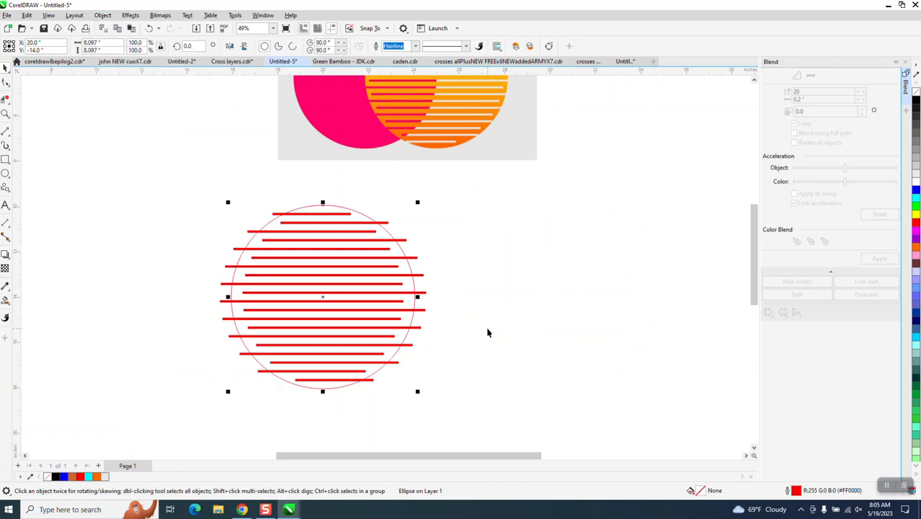
Step: Fill the circle's regions around the lines with blue using Smart Fill and move the filled shape 10 inches to the right
left_click(5, 299)
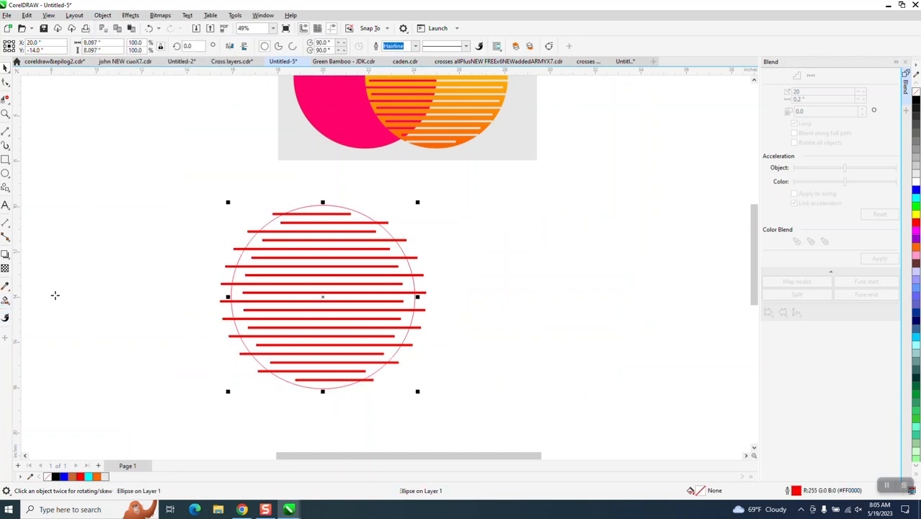
left_click(317, 213)
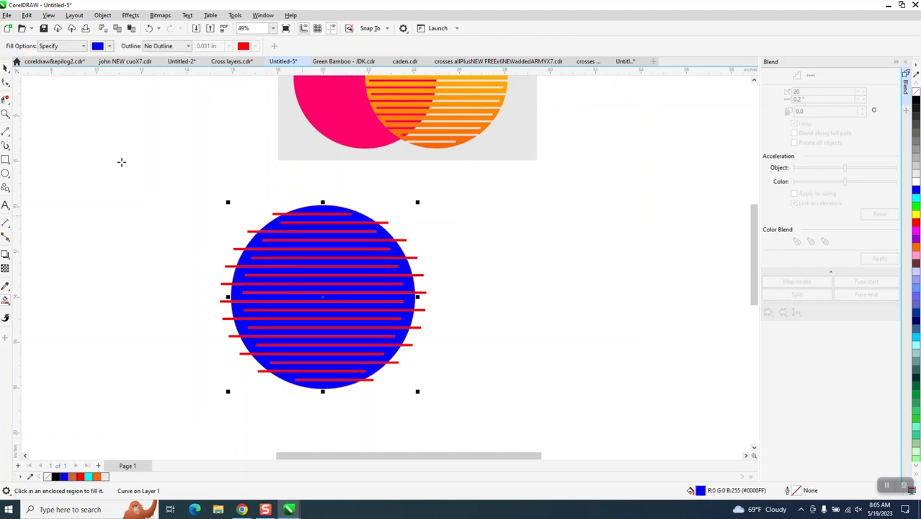
left_click(4, 68)
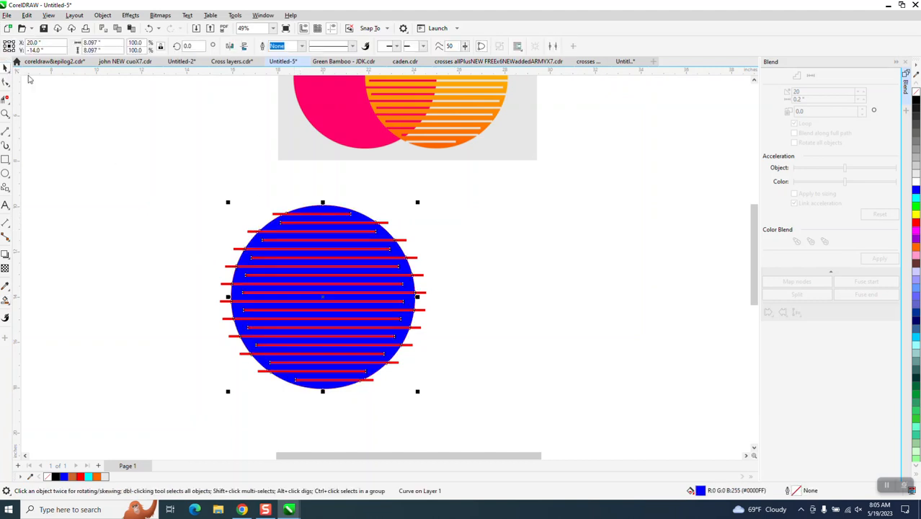
key("Right")
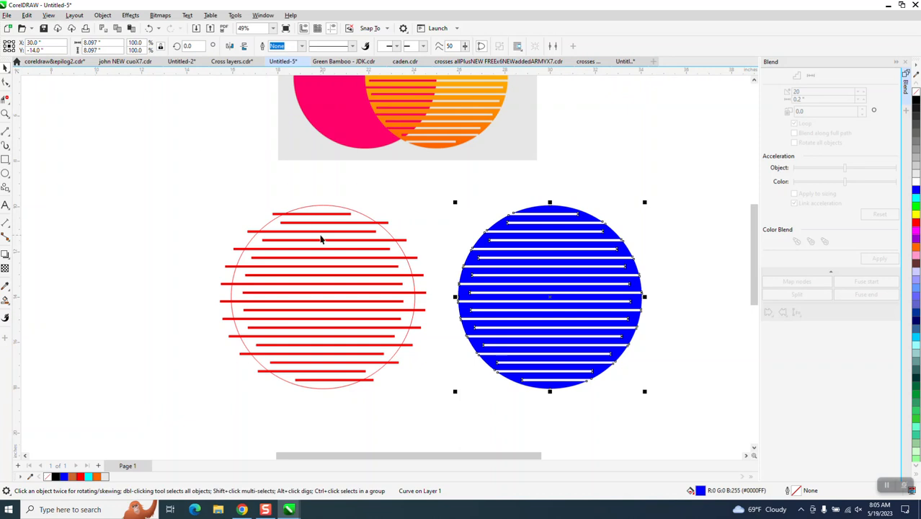
Step: Delete the original circle outline with its red lines and move the blue striped circle 10 inches left
left_click(405, 209)
left_click_drag(216, 183, 289, 331)
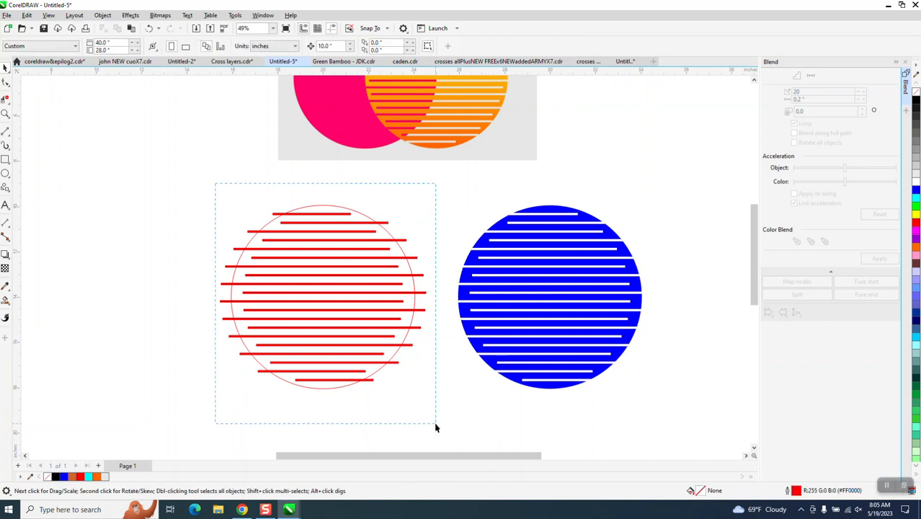
left_click_drag(435, 427, 438, 419)
key("Delete")
left_click(520, 282)
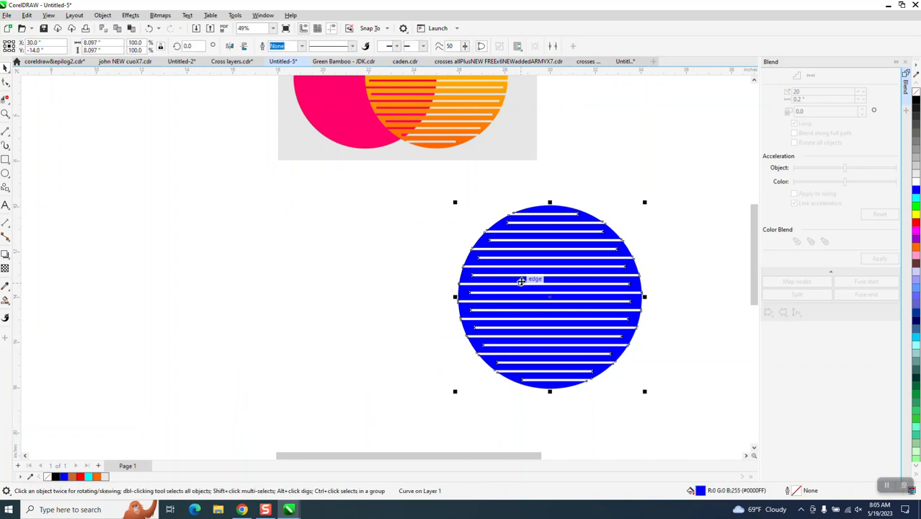
key("Left")
Step: Compare the striped circle with the reference graphic and recolor it orange (#FF6600)
scroll(455, 259, "down", 1)
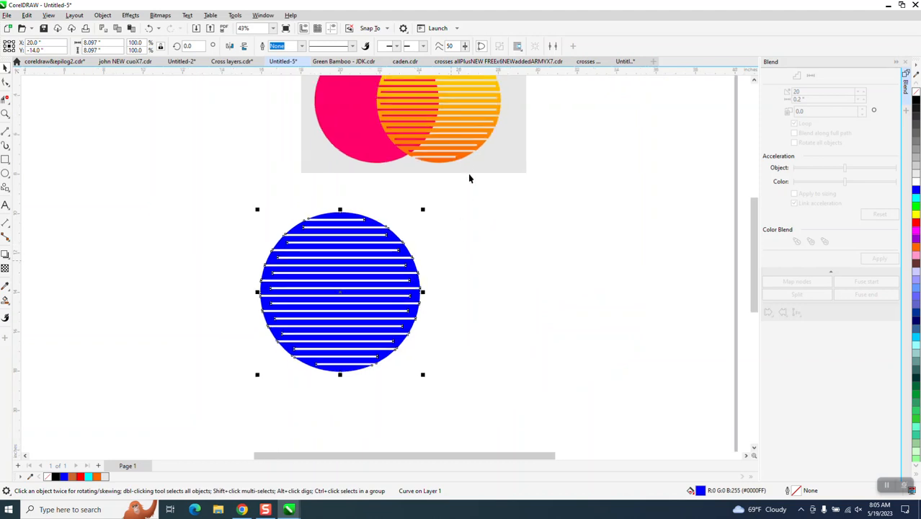
left_click(5, 114)
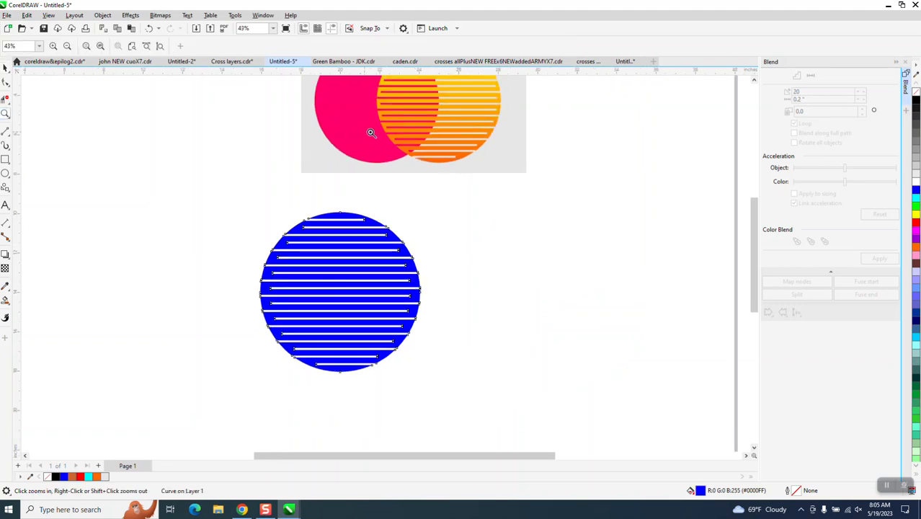
left_click_drag(374, 96, 493, 203)
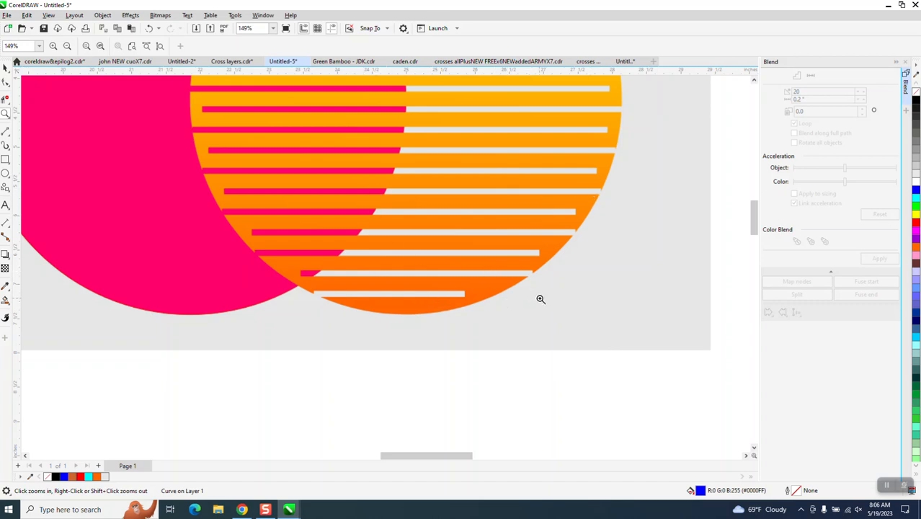
scroll(504, 249, "down", 2)
scroll(433, 191, "down", 1)
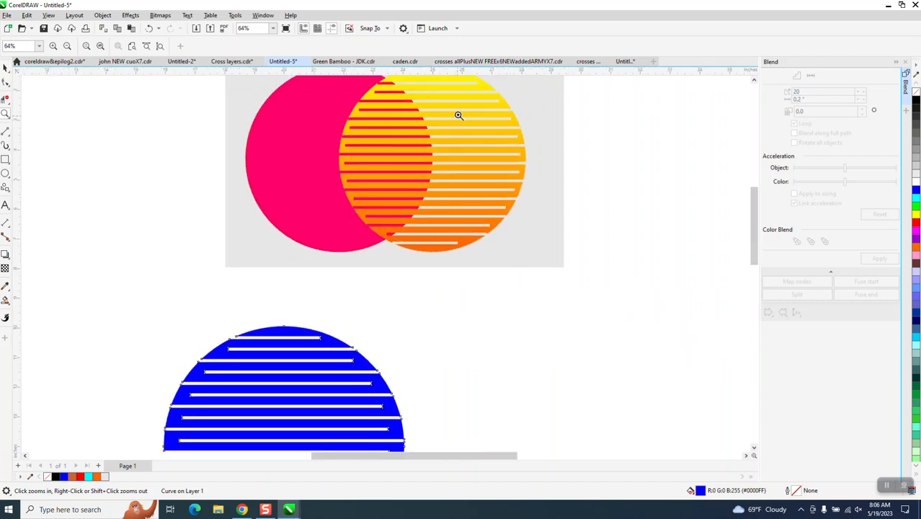
scroll(432, 116, "down", 1)
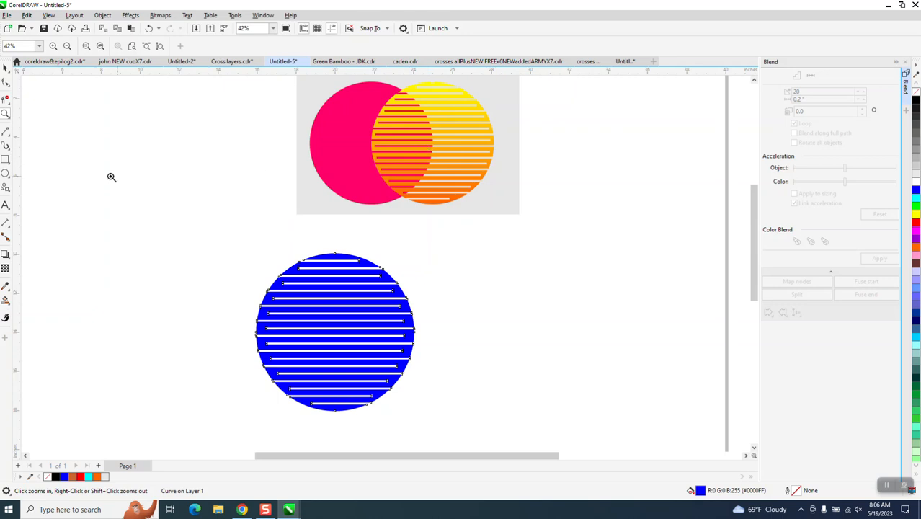
left_click(6, 67)
left_click(916, 248)
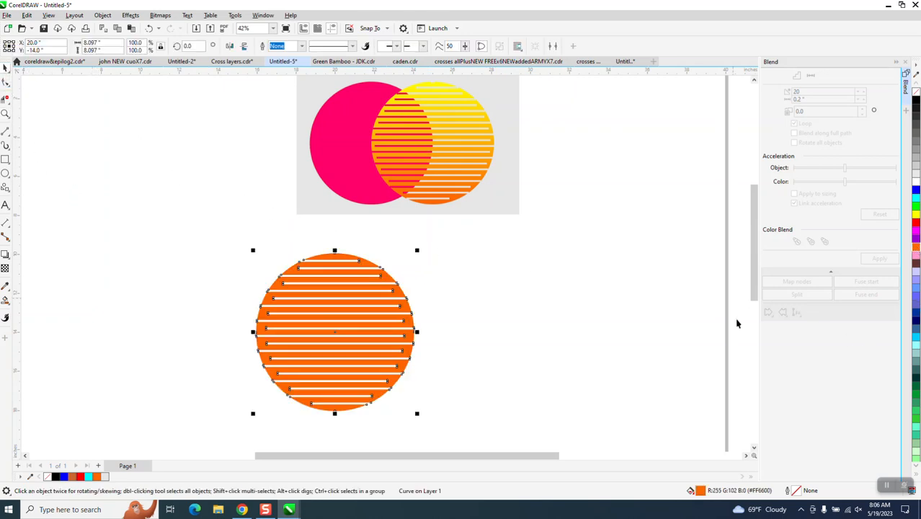
Step: Apply a vertical fountain fill to the striped circle, running from orange at its bottom edge to yellow at its top edge
left_click(8, 305)
left_click(36, 301)
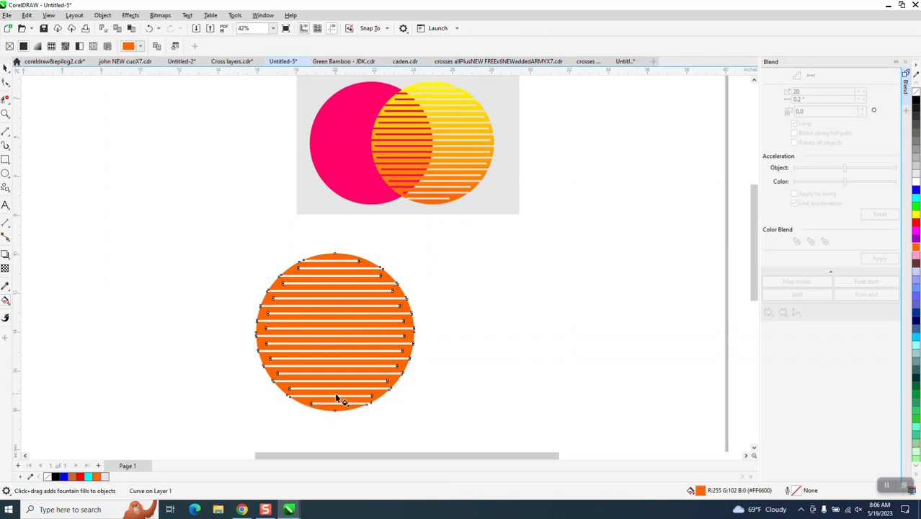
left_click_drag(334, 409, 336, 254)
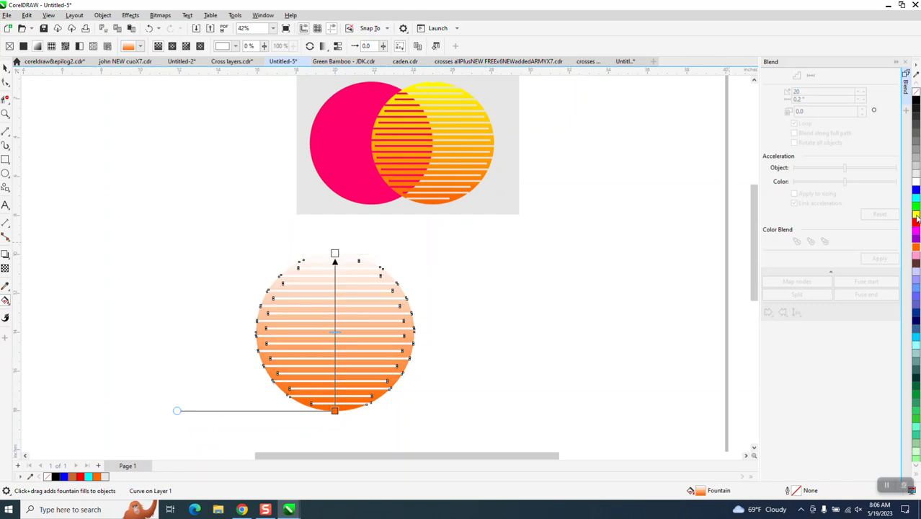
left_click_drag(341, 254, 336, 254)
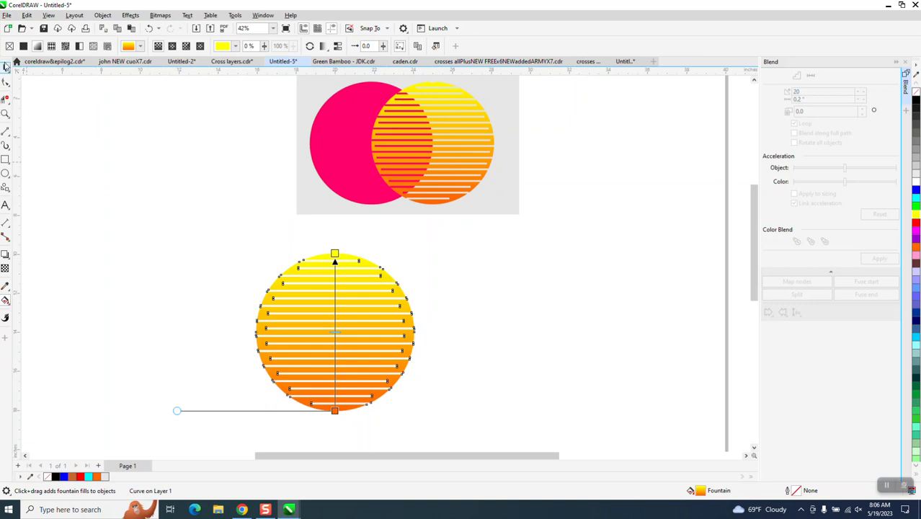
left_click(6, 67)
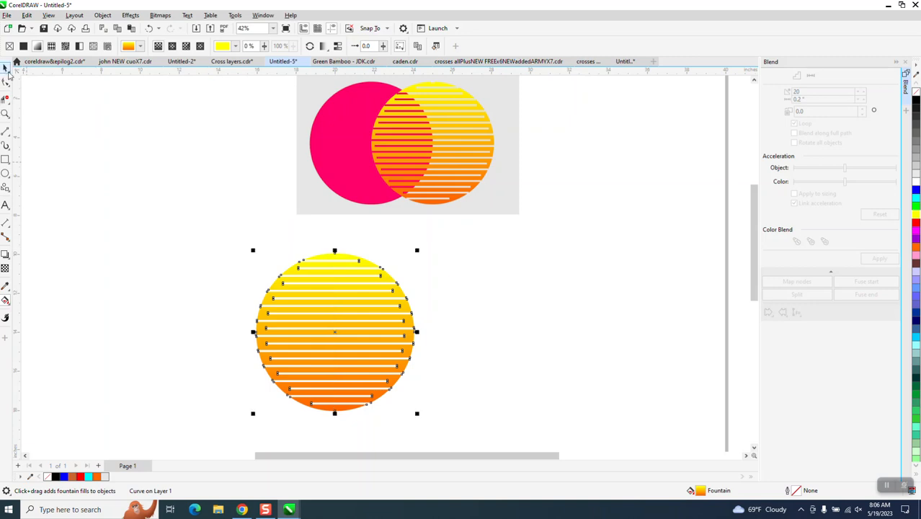
left_click(186, 264)
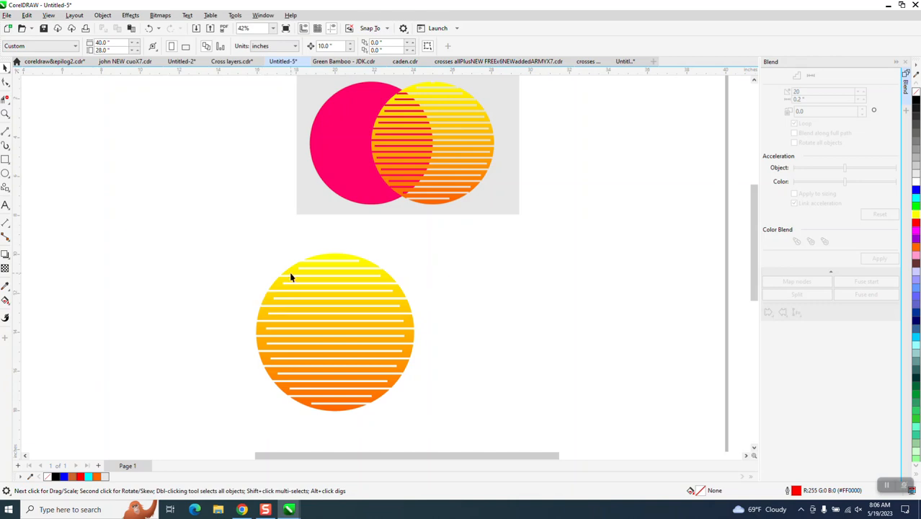
Step: Resize the striped gradient circle proportionally to 8 inches wide
left_click_drag(243, 242, 320, 349)
left_click_drag(473, 446, 469, 440)
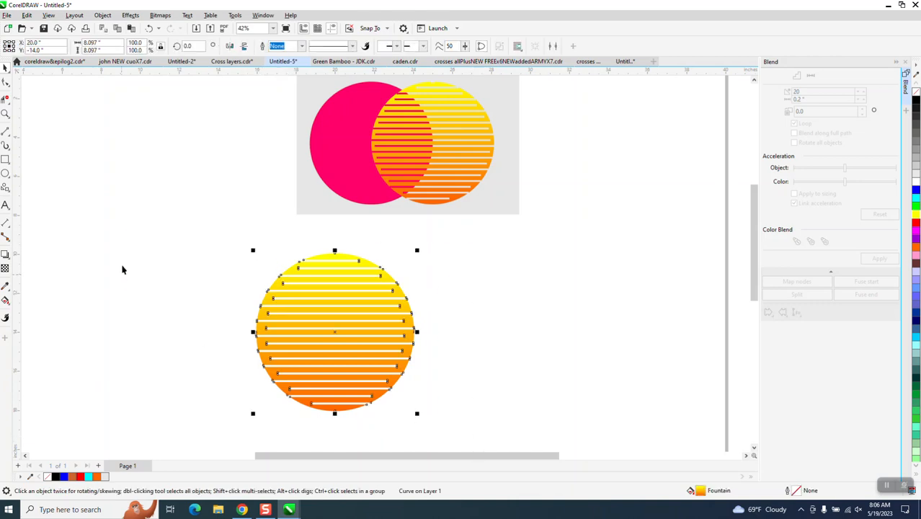
left_click(108, 41)
type("8")
key("Return")
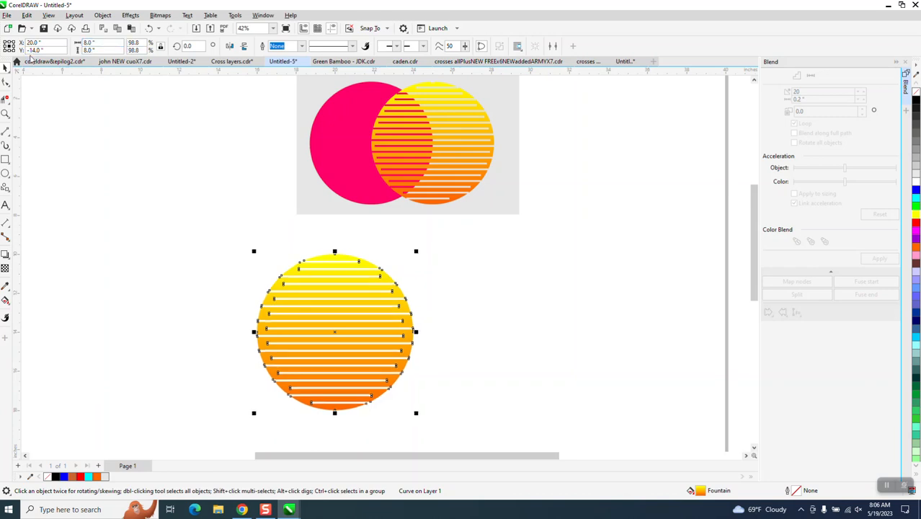
Step: Draw a circle in the empty area left of the striped circle and set its diameter to 8 inches
left_click(5, 174)
left_click_drag(177, 175, 119, 296)
double_click(103, 43)
type("8")
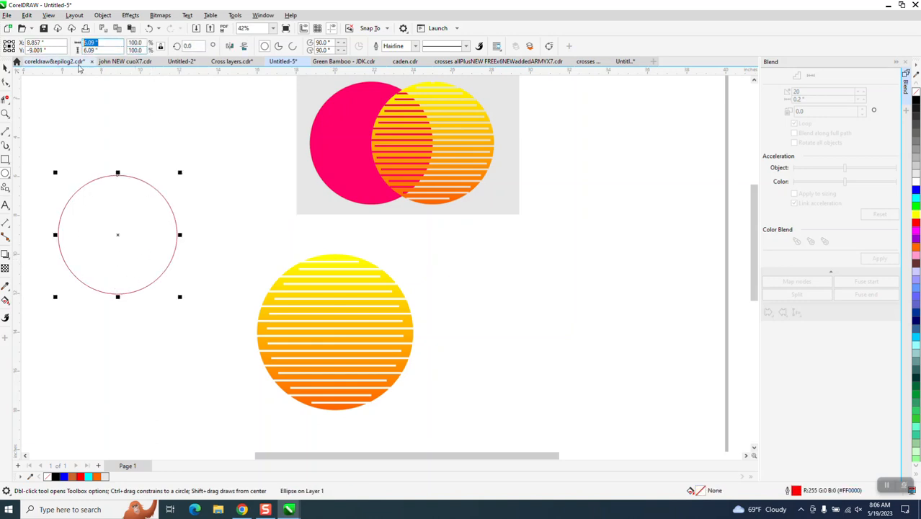
key("Return")
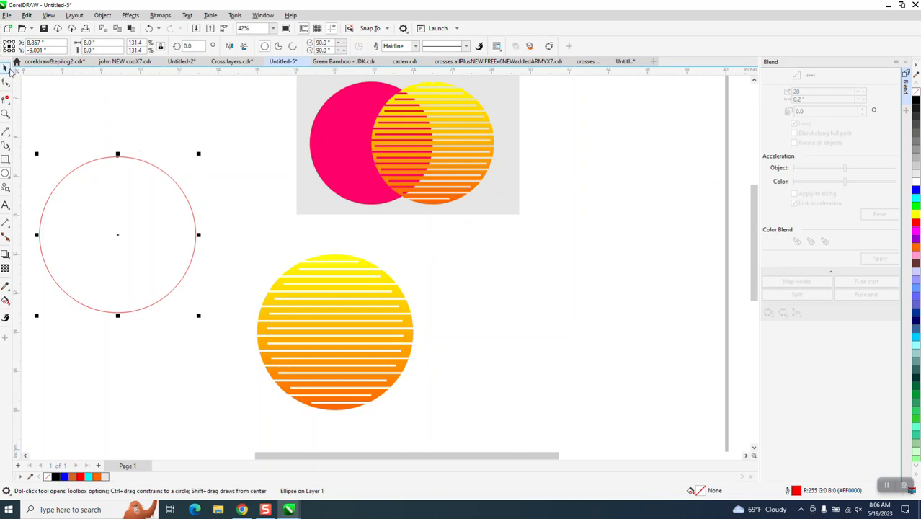
key("space")
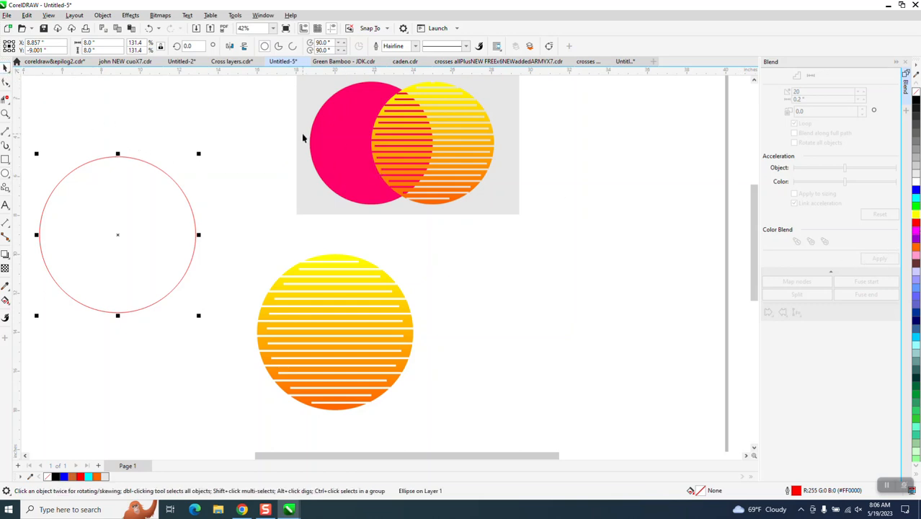
Step: Fill the new circle using Smart Fill with the pink (#FF006A) sampled from the reference graphic's solid circle
left_click(7, 303)
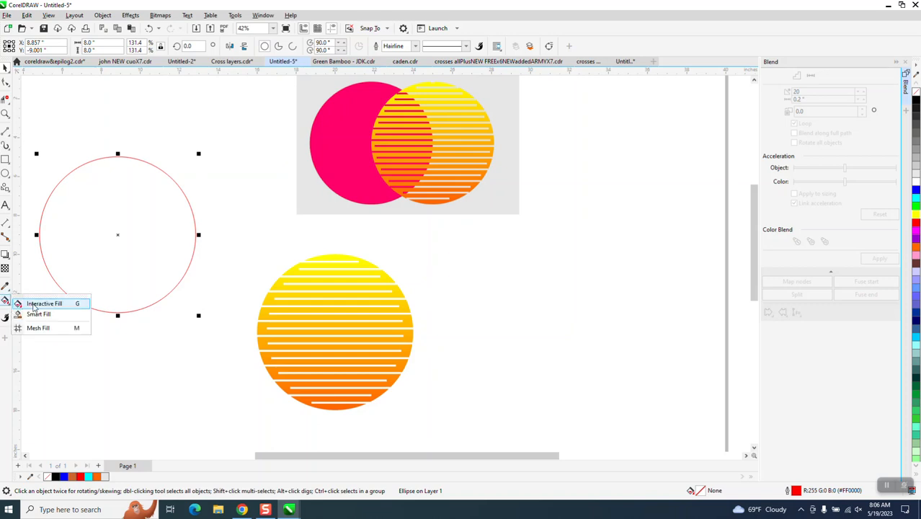
left_click(36, 315)
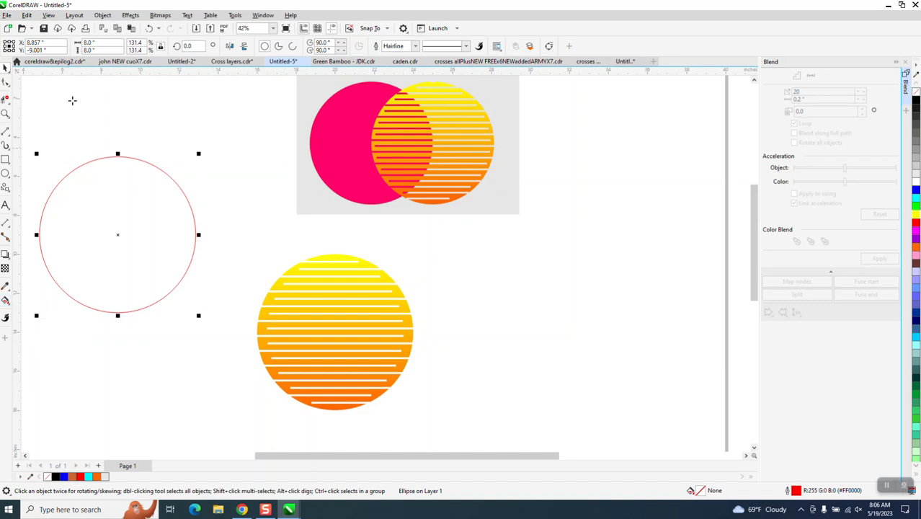
left_click(111, 46)
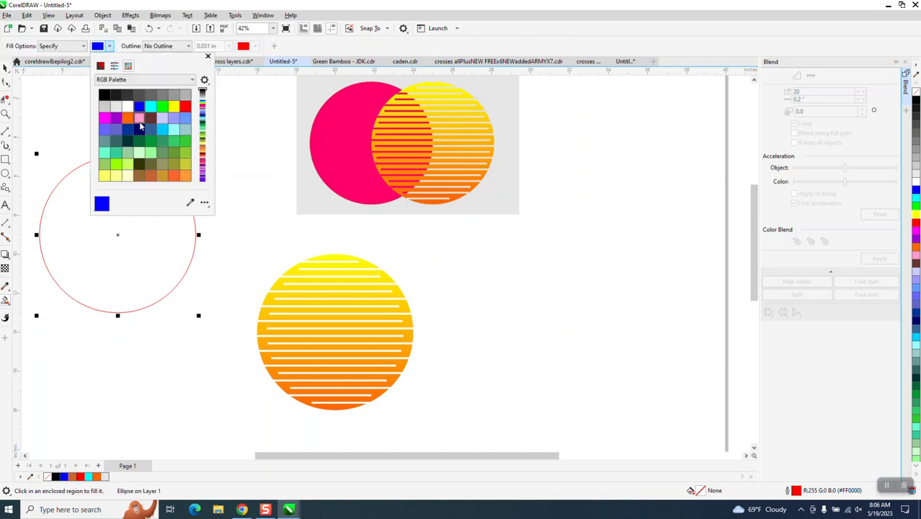
left_click(190, 203)
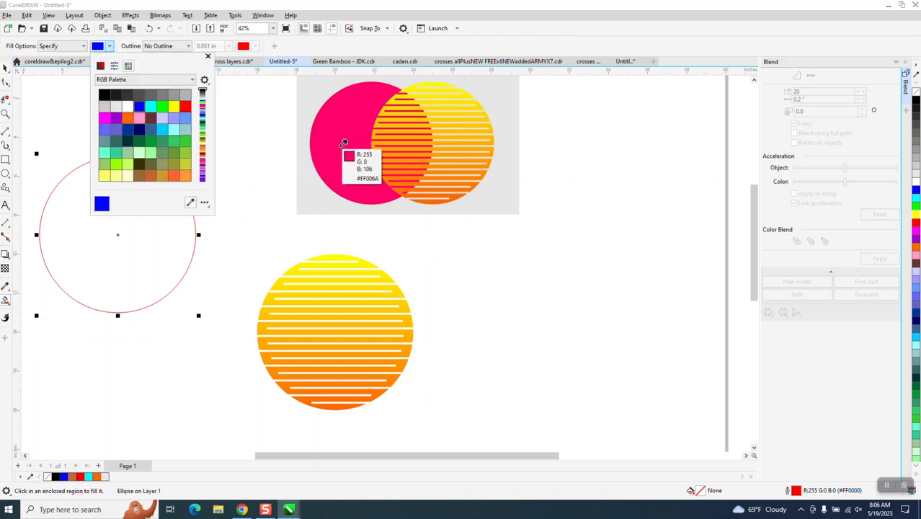
left_click(339, 141)
left_click(105, 286)
left_click(105, 285)
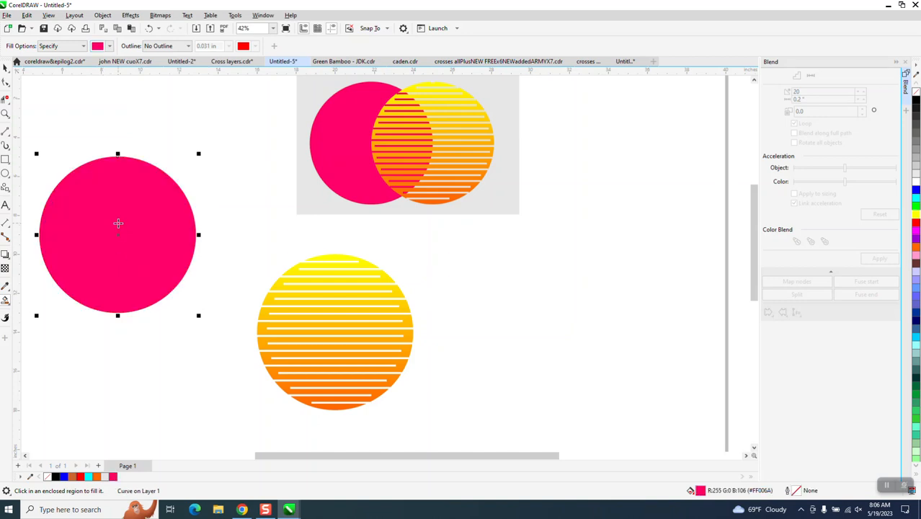
left_click(5, 67)
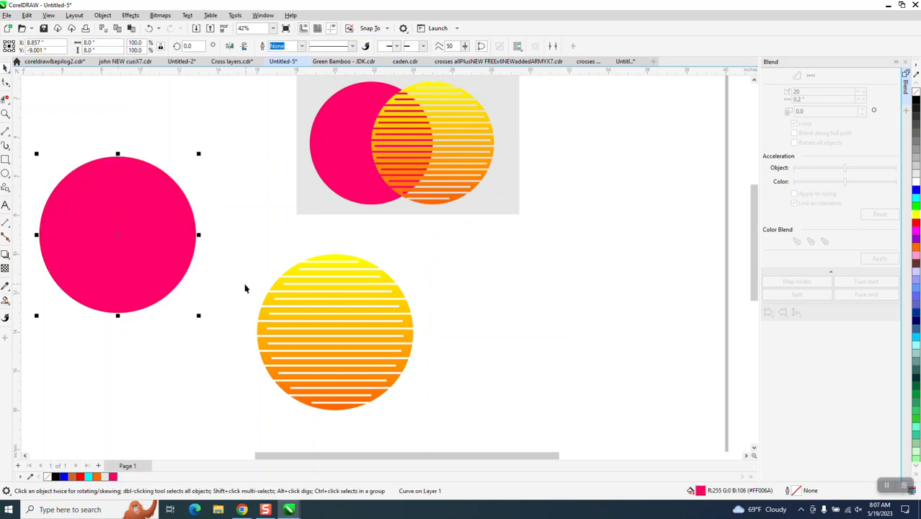
Step: Center the pink filled circle on the page so that it lies over the striped circle
left_click_drag(245, 242, 495, 448)
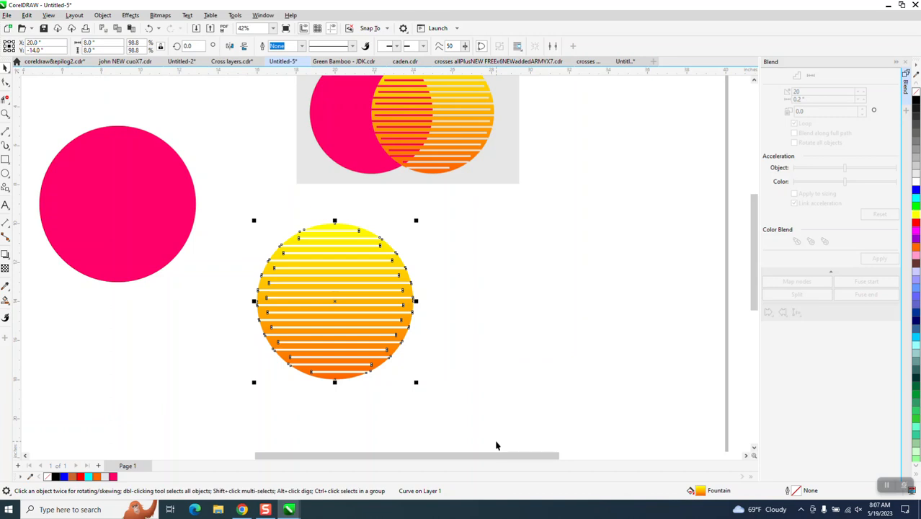
left_click(477, 360)
left_click(385, 306)
left_click(153, 204)
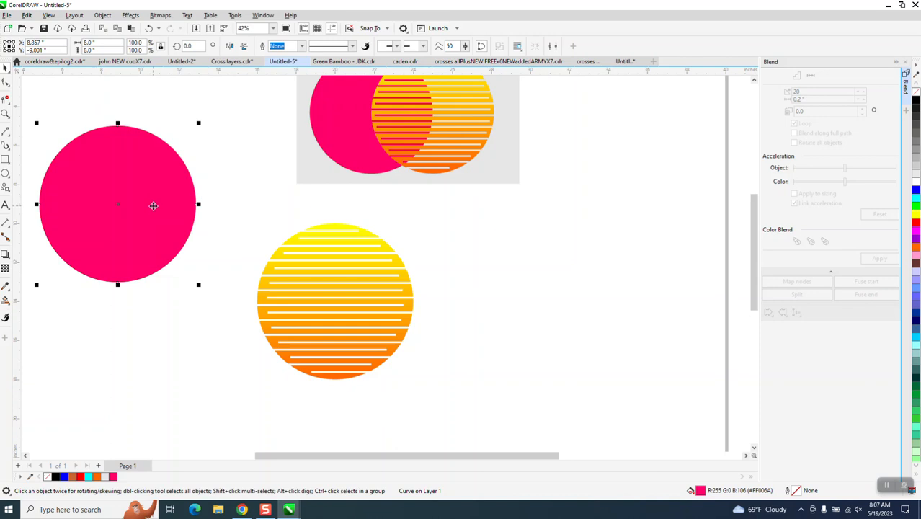
key("p")
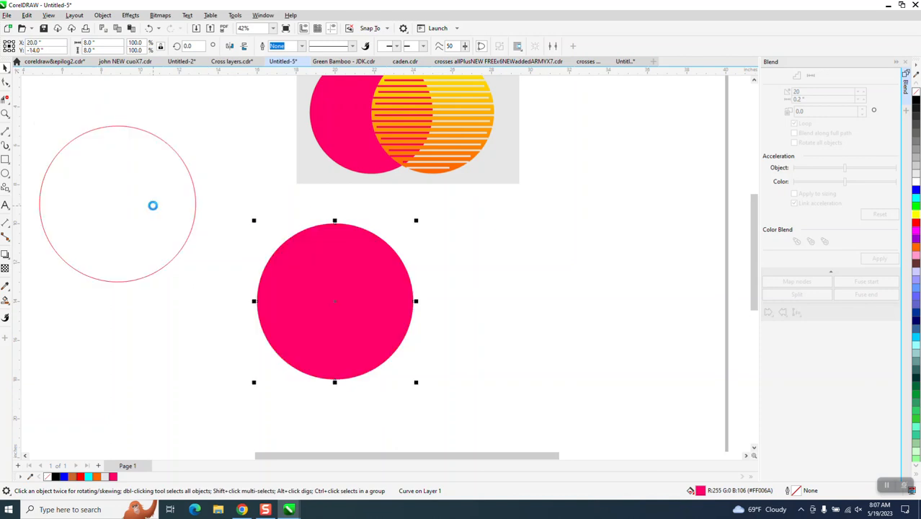
Step: Delete the leftover red circle outline that was used for the pink fill
left_click(195, 214)
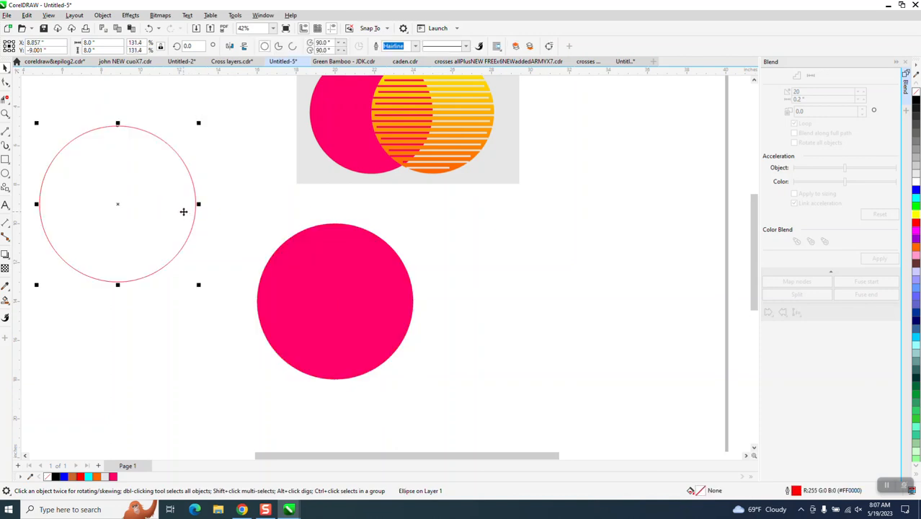
left_click(194, 211)
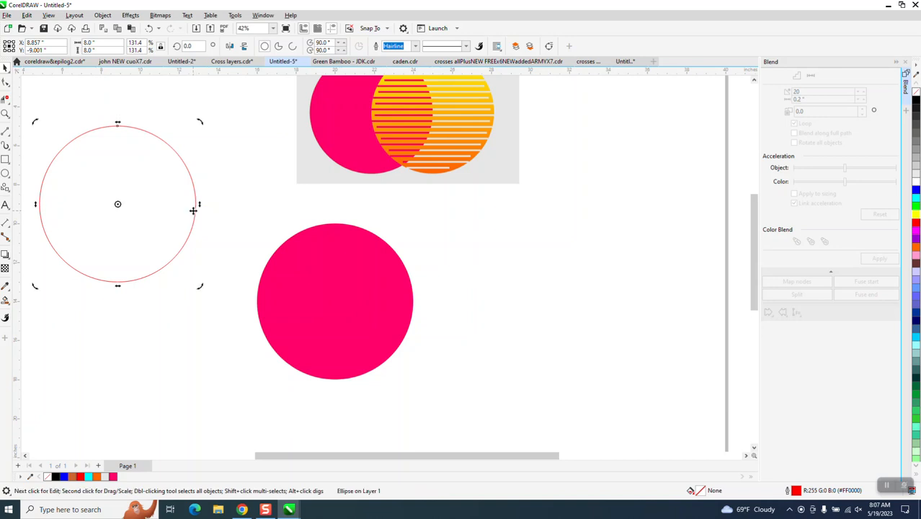
key("Delete")
Step: Set the nudge distance to 4 inches and nudge the pink circle left once so it half-overlaps the striped circle
left_click(294, 253)
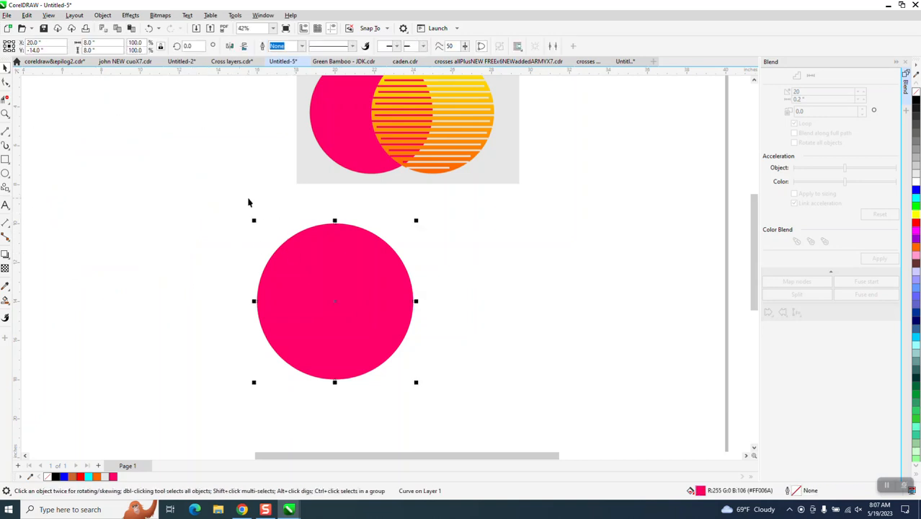
left_click(292, 91)
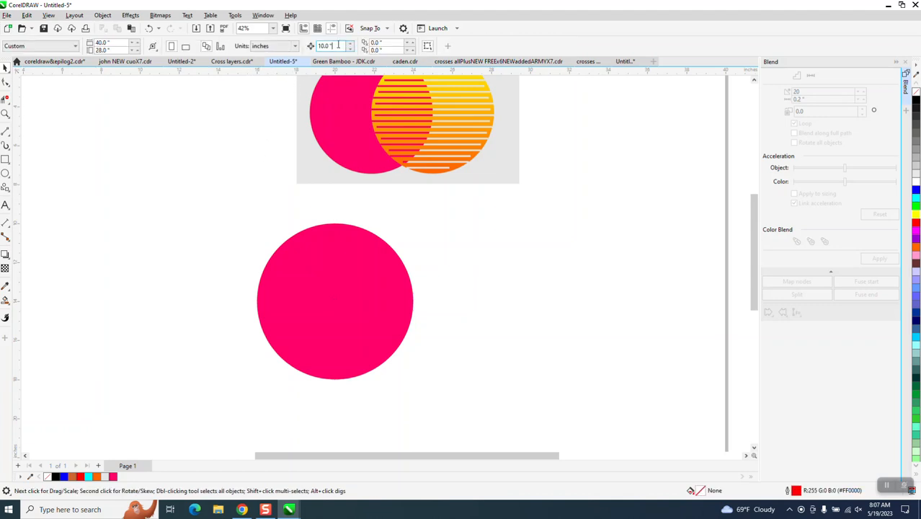
left_click_drag(338, 45, 321, 49)
type("4")
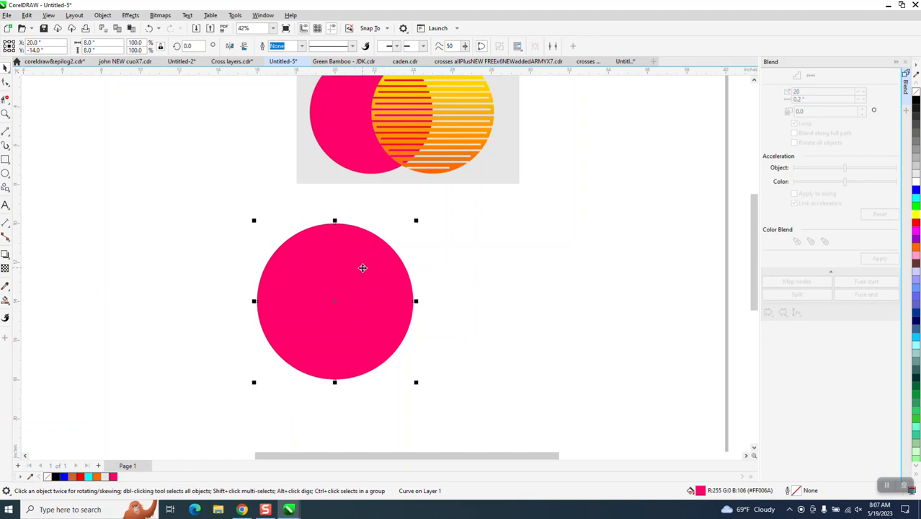
key("ctrl+z")
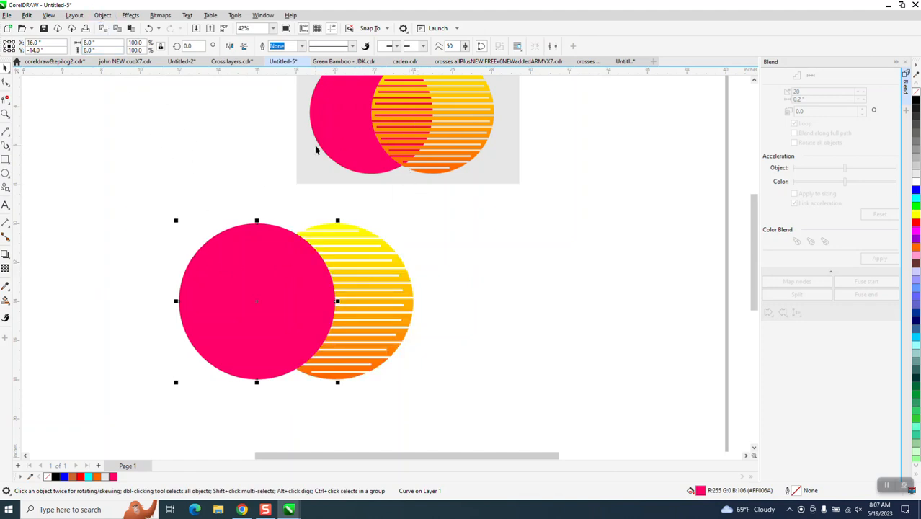
Step: Send the pink circle to the back of the page and move the reference graphic left, directly above the overlapping circles
left_click(104, 15)
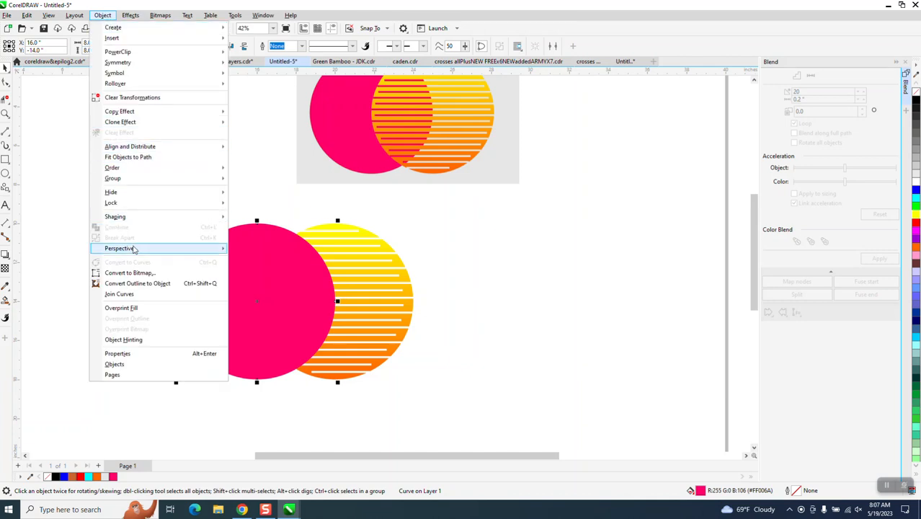
mouse_move(132, 169)
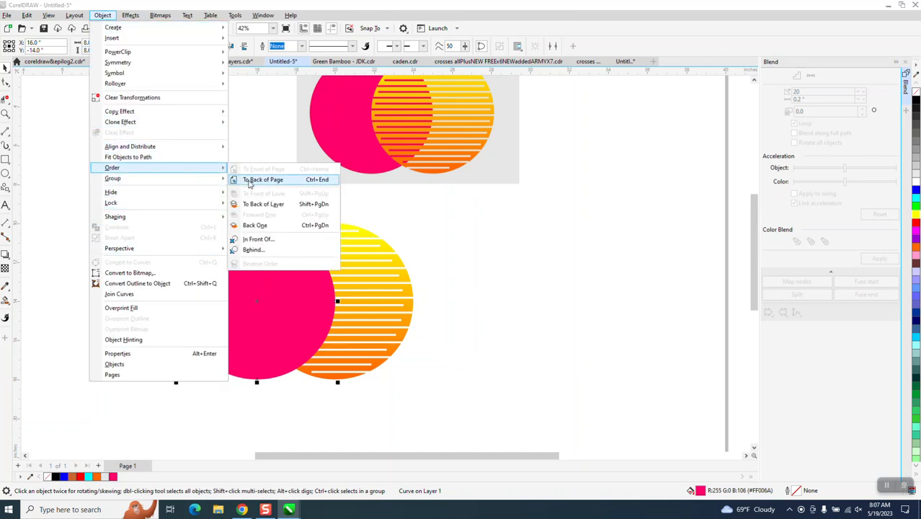
left_click(249, 185)
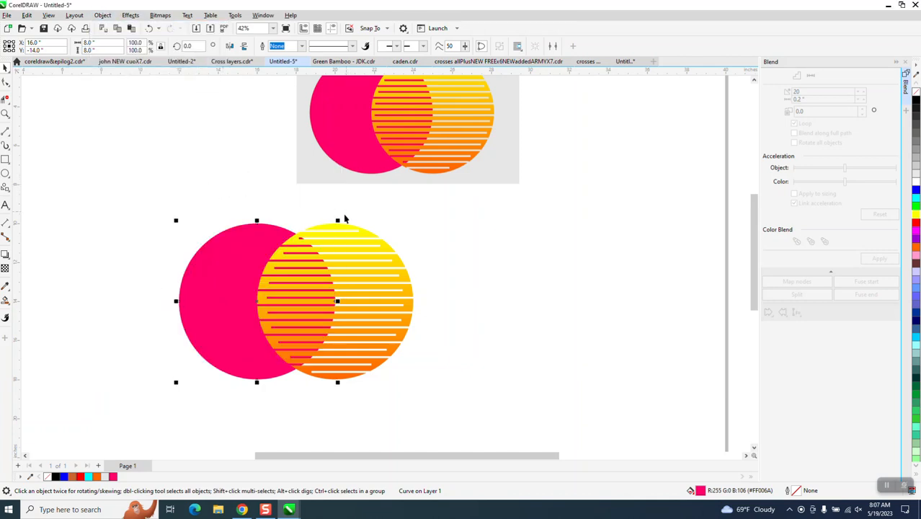
left_click_drag(371, 180, 253, 187)
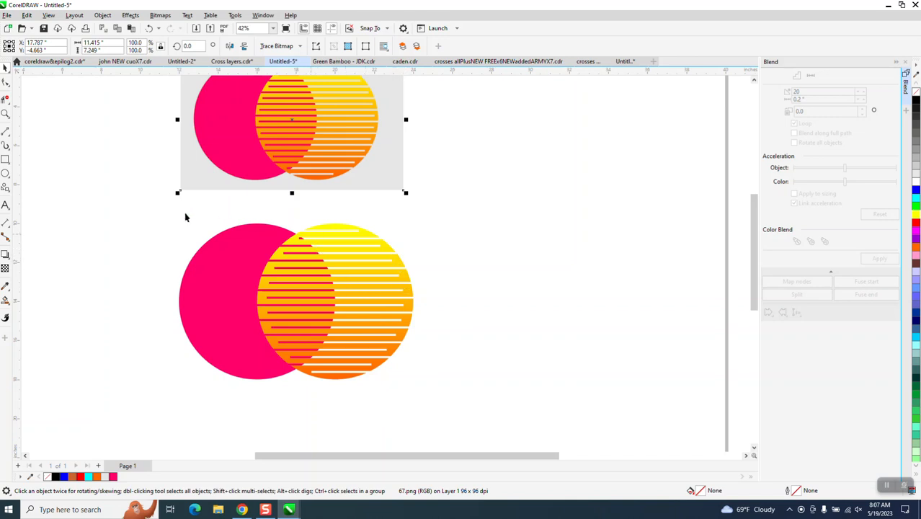
Step: Draw a rectangle about 13.3 by 9.2 inches around both circles and fill it with light gray (RGB 204, 204, 204)
left_click(6, 160)
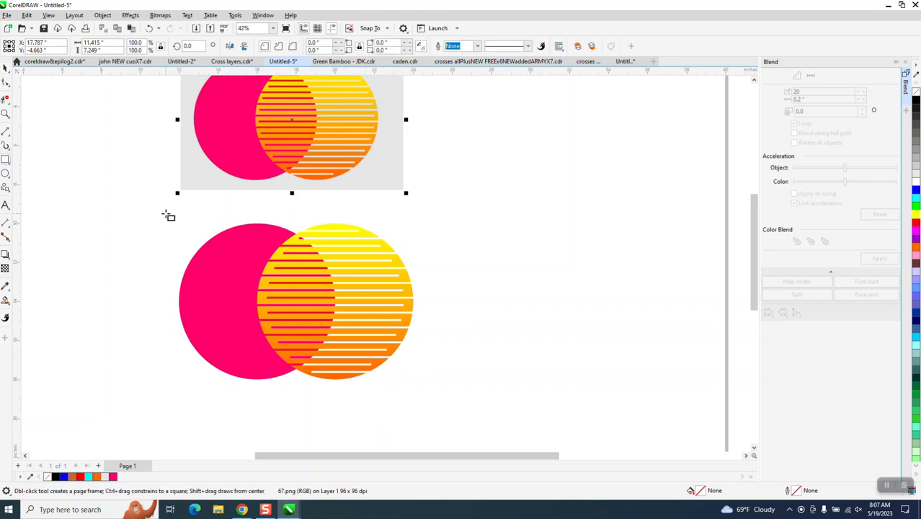
mouse_move(164, 214)
left_mouse_down()
mouse_move(277, 370)
mouse_move(428, 395)
left_mouse_up()
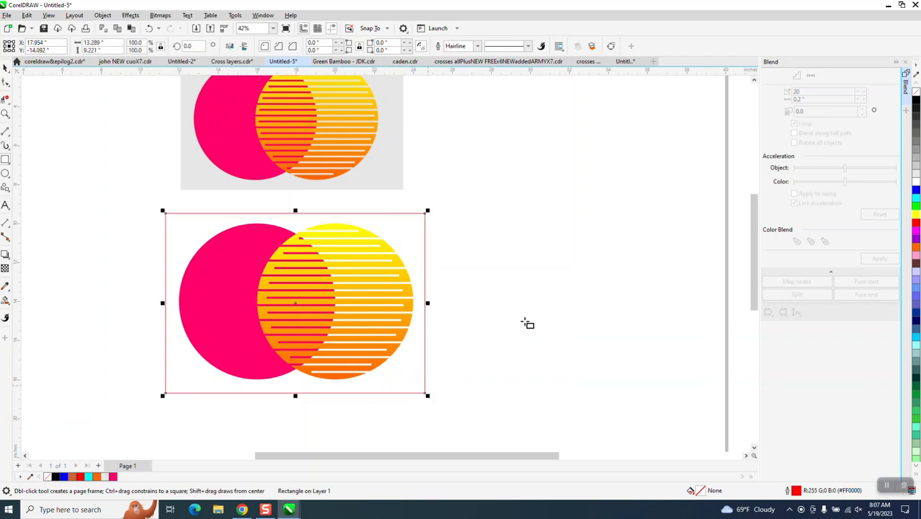
left_click(916, 166)
Step: Send the gray rectangle to the back of the page as a background for the two circles
left_click(102, 15)
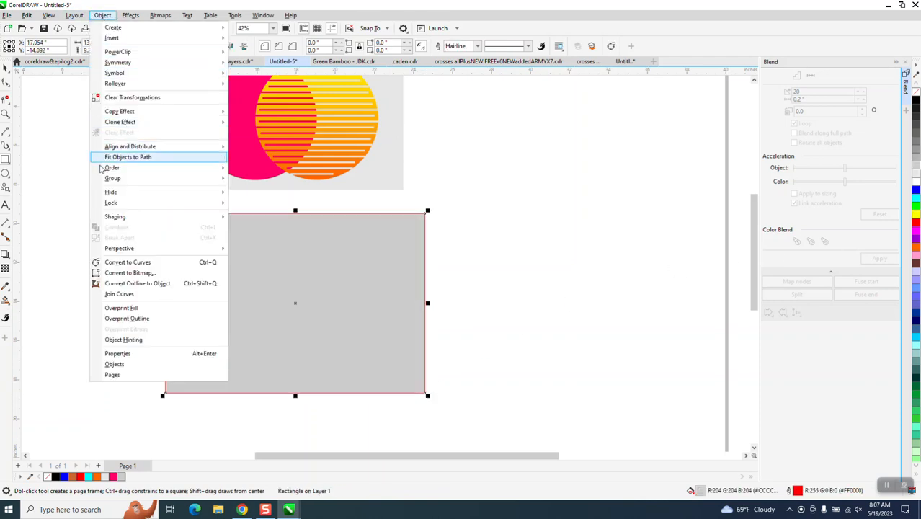
mouse_move(112, 182)
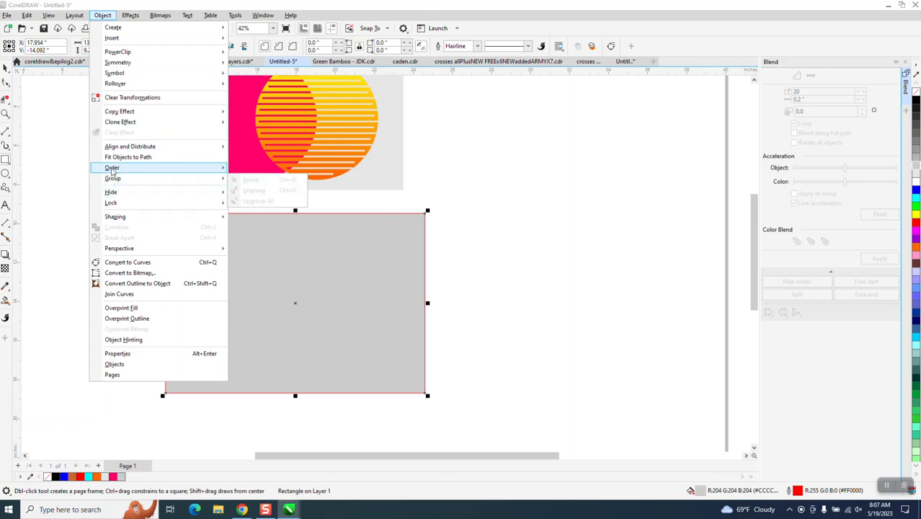
left_click(271, 183)
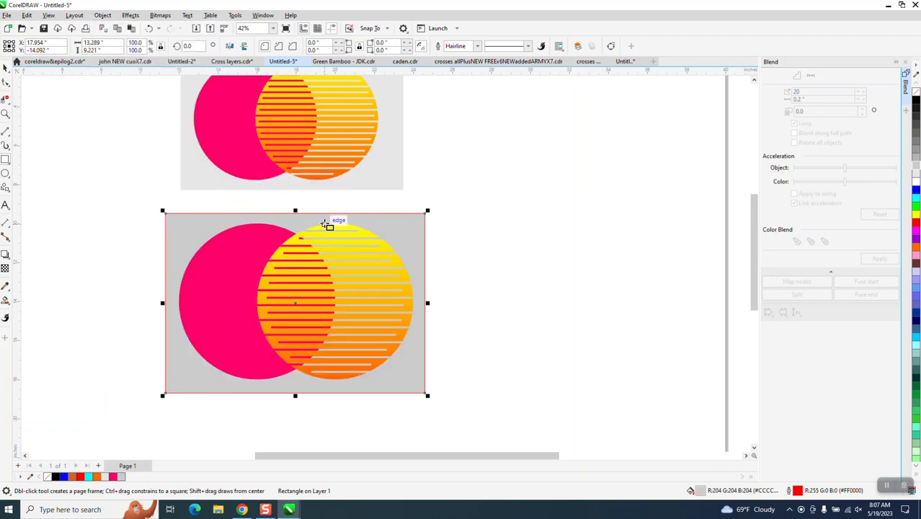
left_click(6, 68)
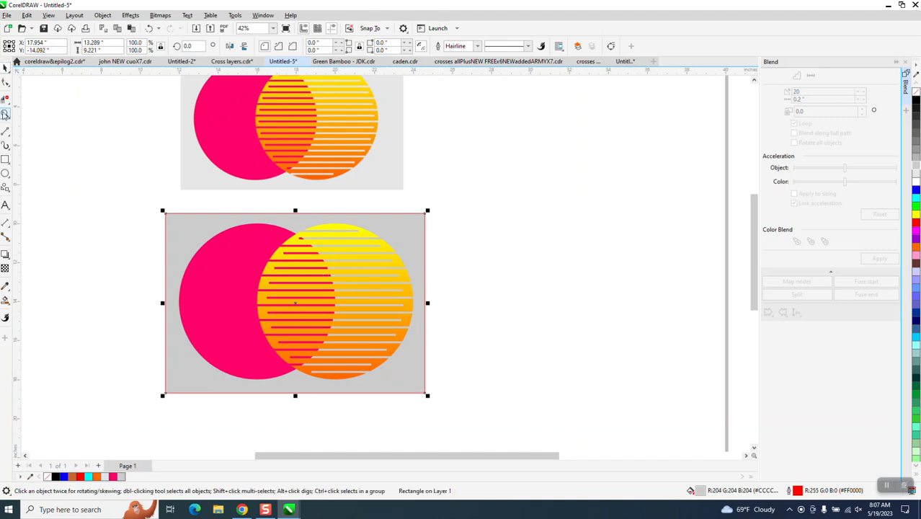
Step: Examine the overlapping circles up close, checking how the pink and gray fills appear through the stripe gaps
left_click(5, 113)
left_click_drag(232, 216, 386, 384)
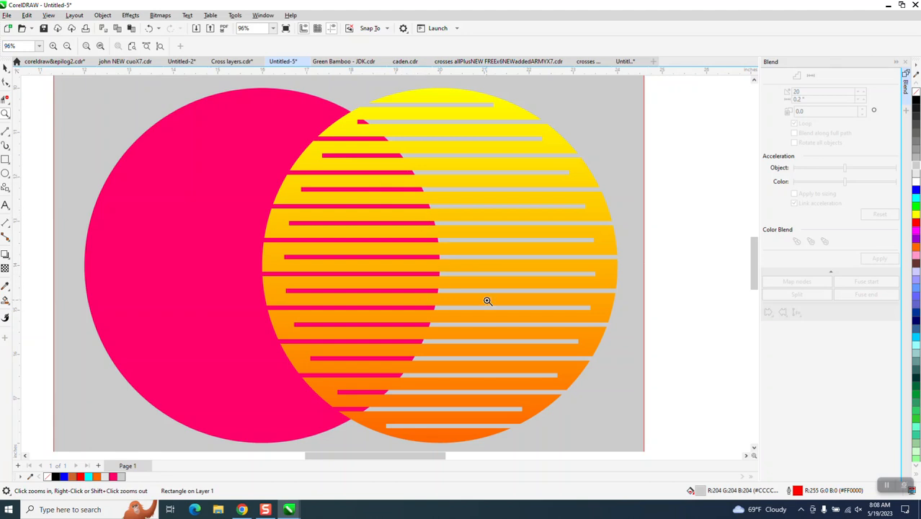
scroll(405, 212, "down", 5)
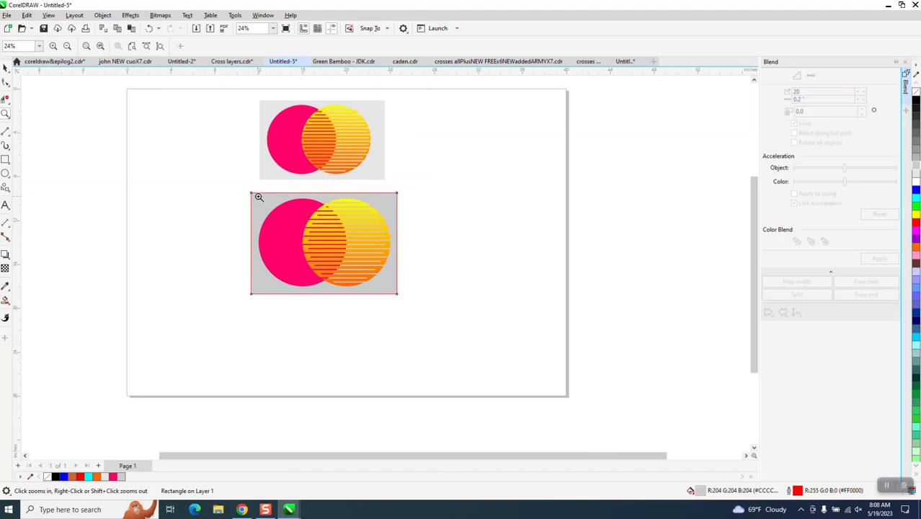
left_click_drag(255, 196, 476, 316)
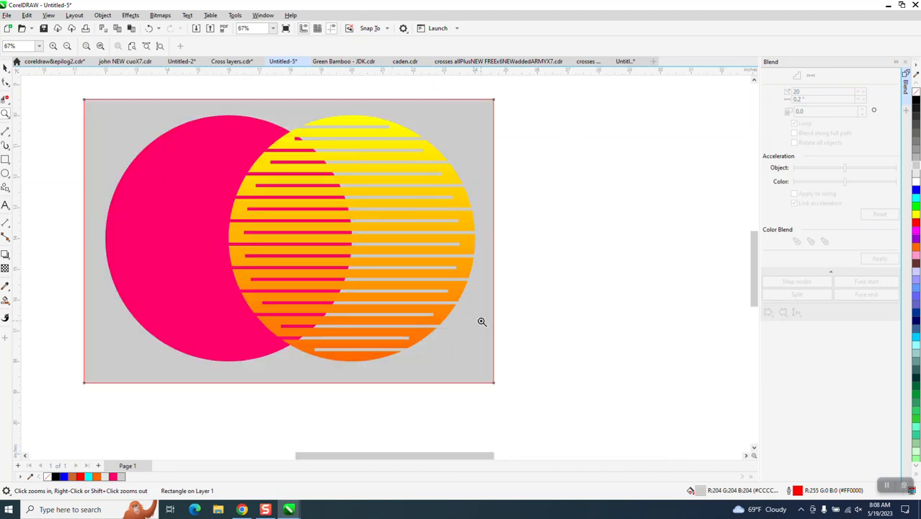